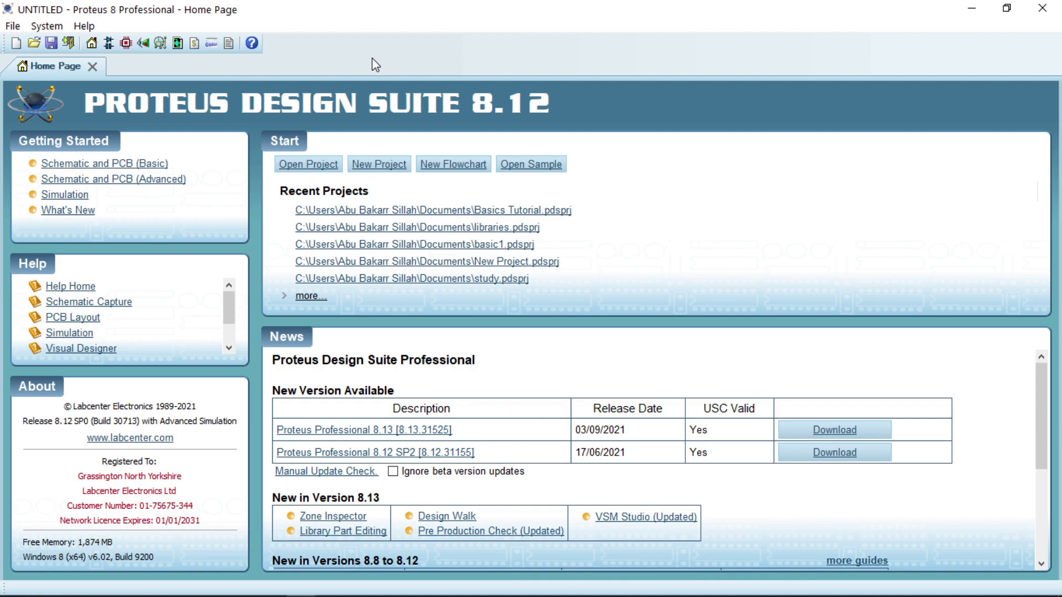
Step: Start a new project and name it "visual .pdsprj" in the Documents folder
click(364, 173)
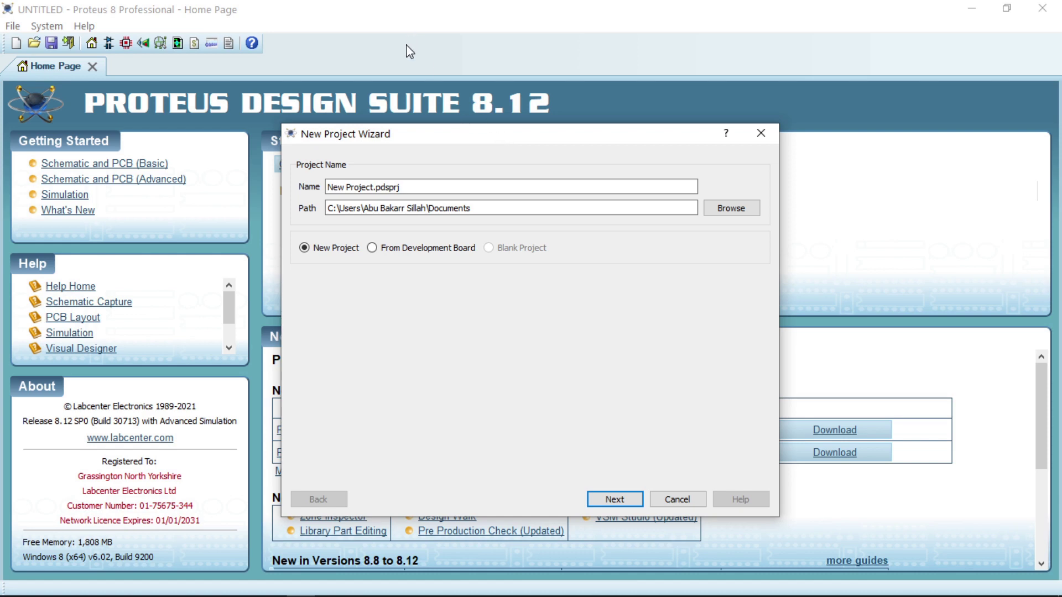
click(358, 186)
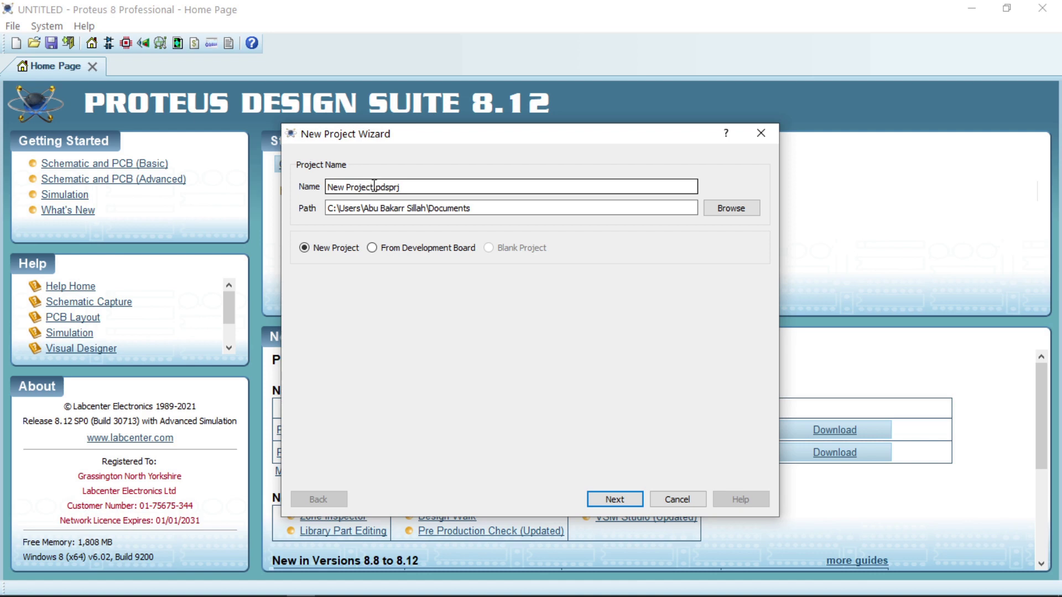
double_click(373, 187)
key(shift+Home)
key(BackSpace)
text(v)
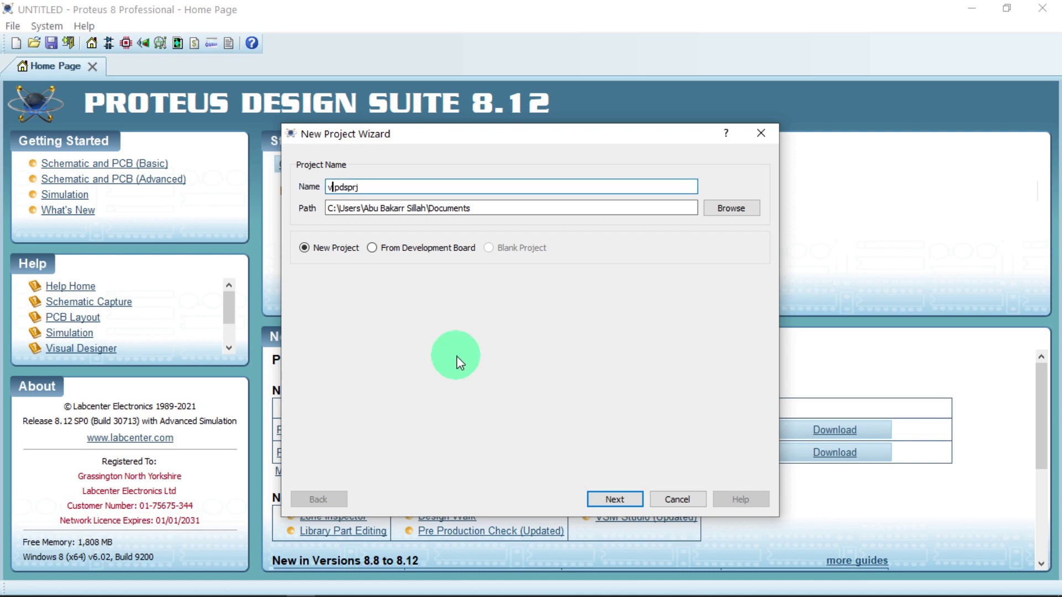
text(isual)
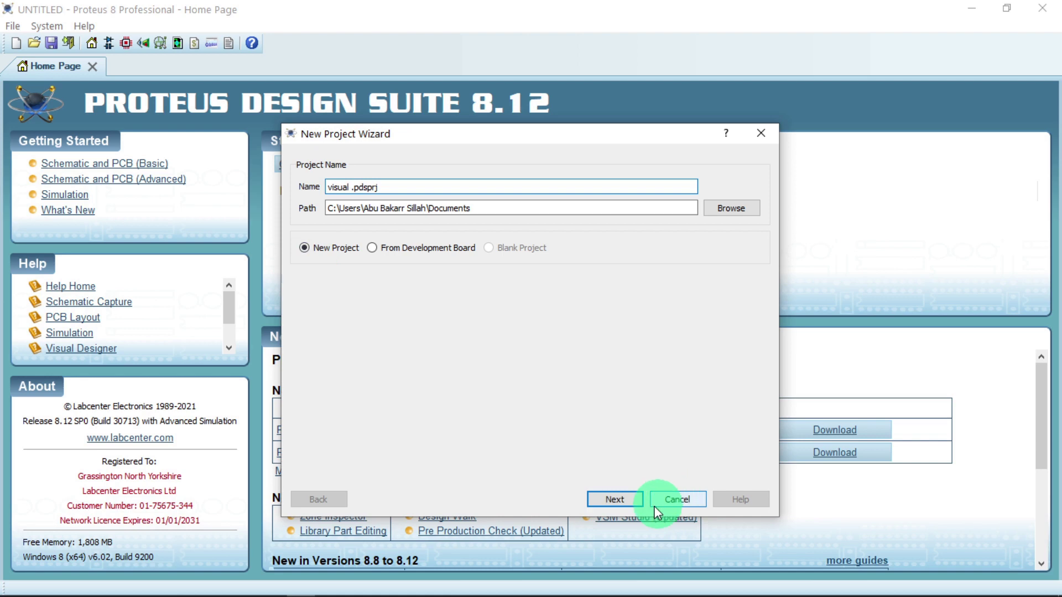
Step: Give the project a schematic from the DEFAULT template and no PCB layout
click(628, 499)
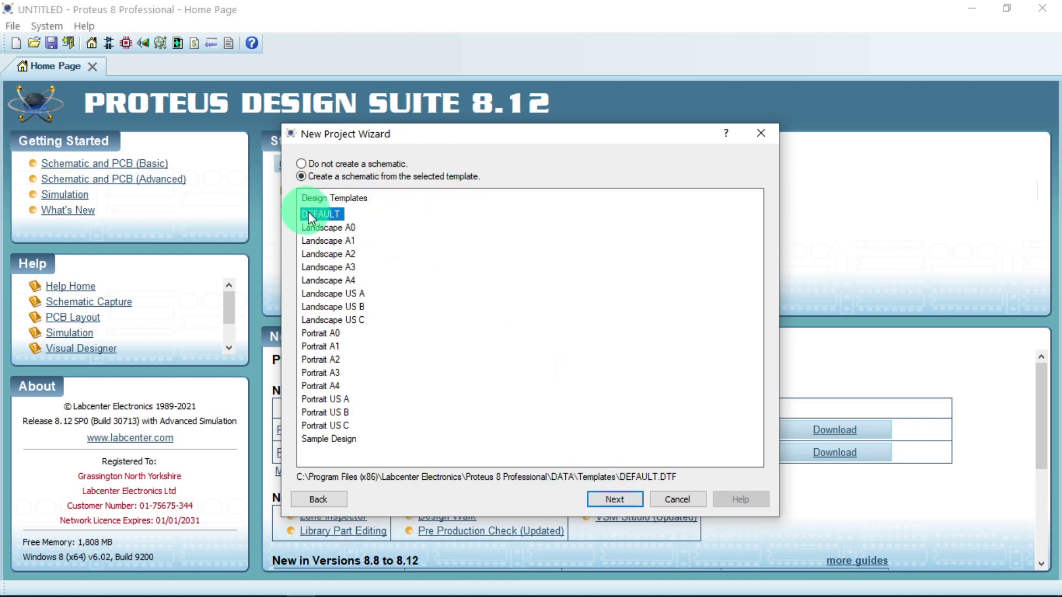
click(625, 503)
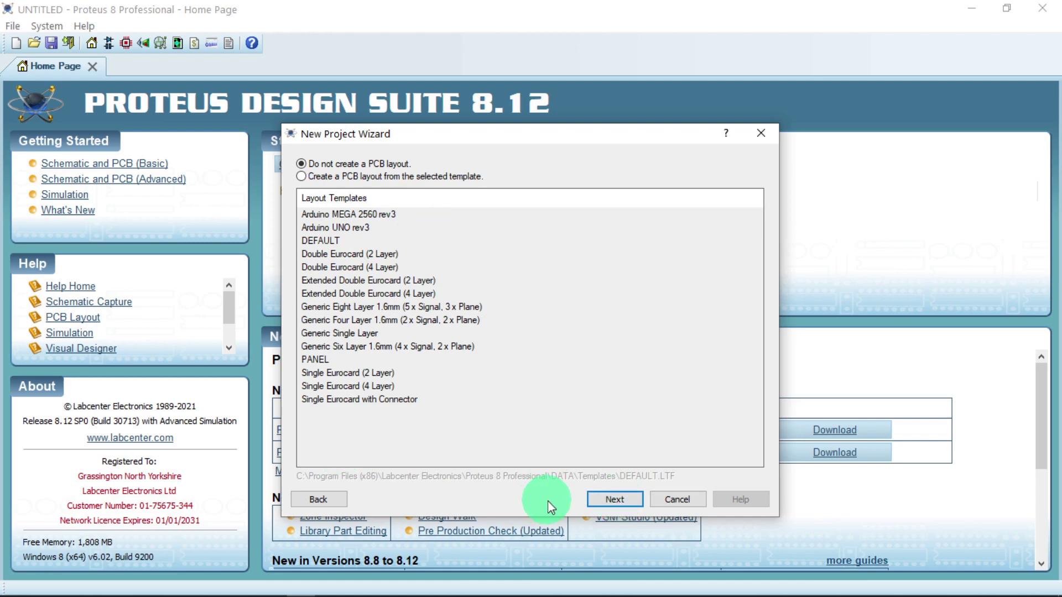
click(614, 499)
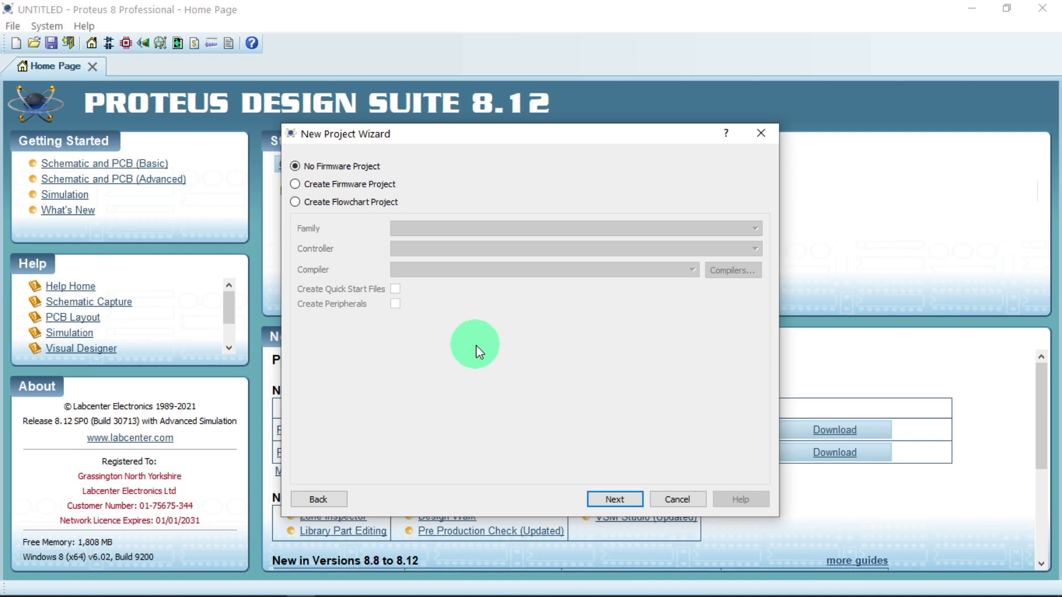
Step: Make it a flowchart project for the ARDUINO family
click(303, 203)
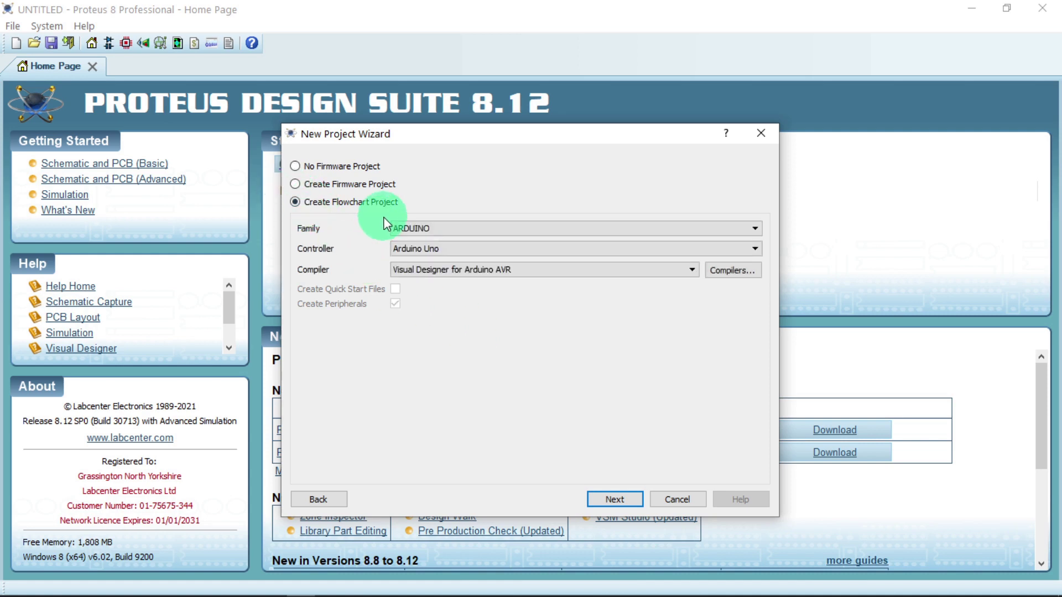
click(554, 227)
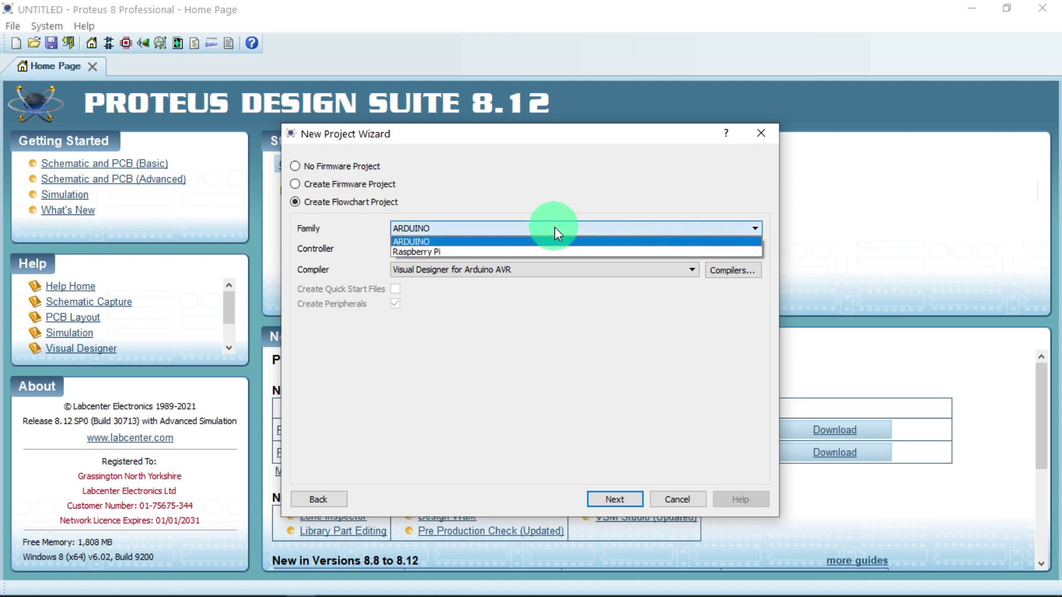
click(466, 252)
click(486, 232)
click(474, 244)
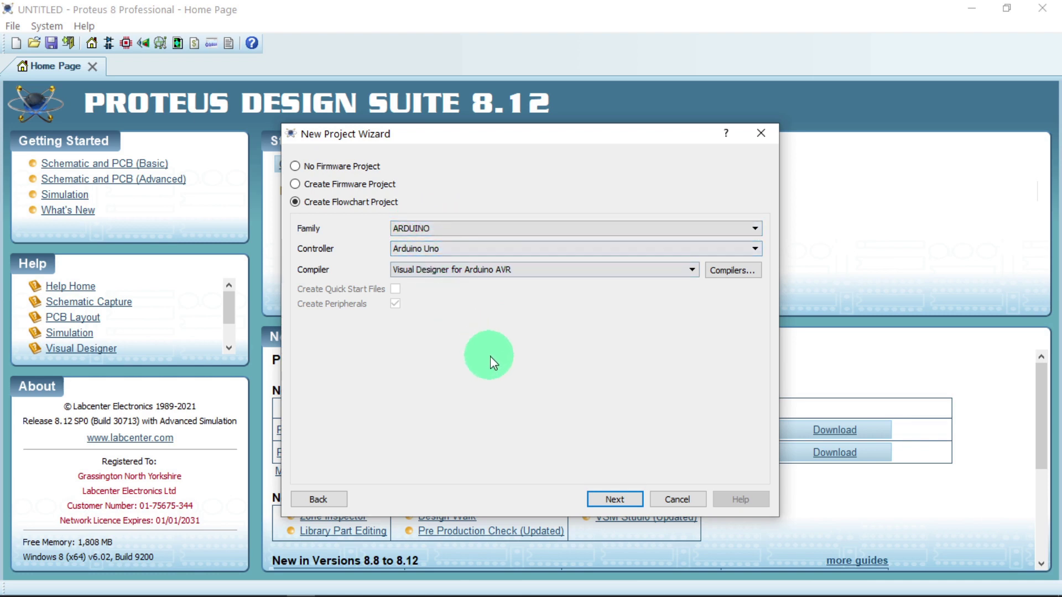
Step: Choose the Arduino Uno controller with the Visual Designer for Arduino AVR compiler, and finish creating the project
click(498, 250)
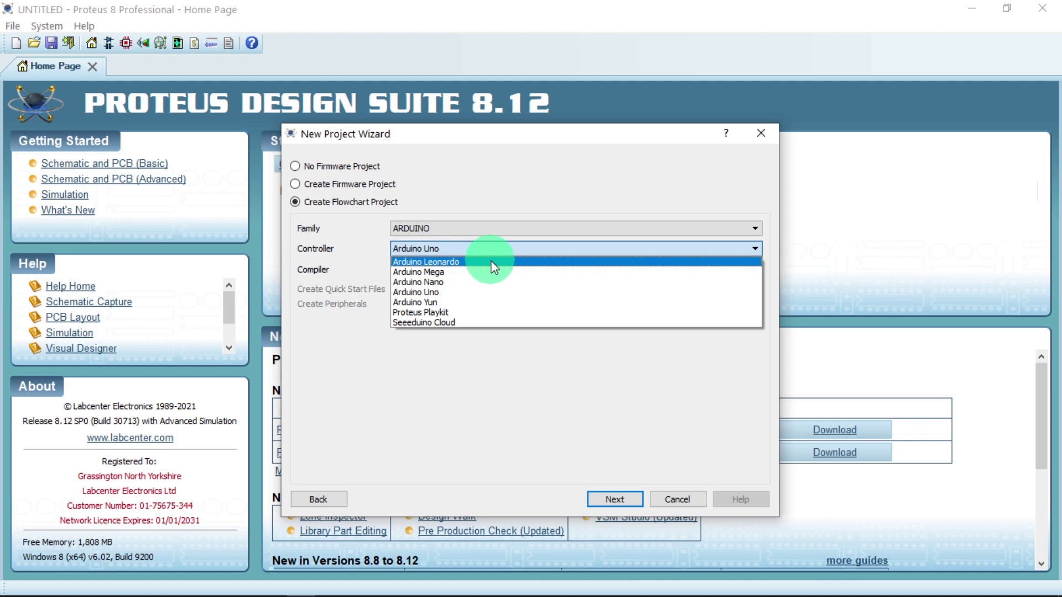
click(485, 292)
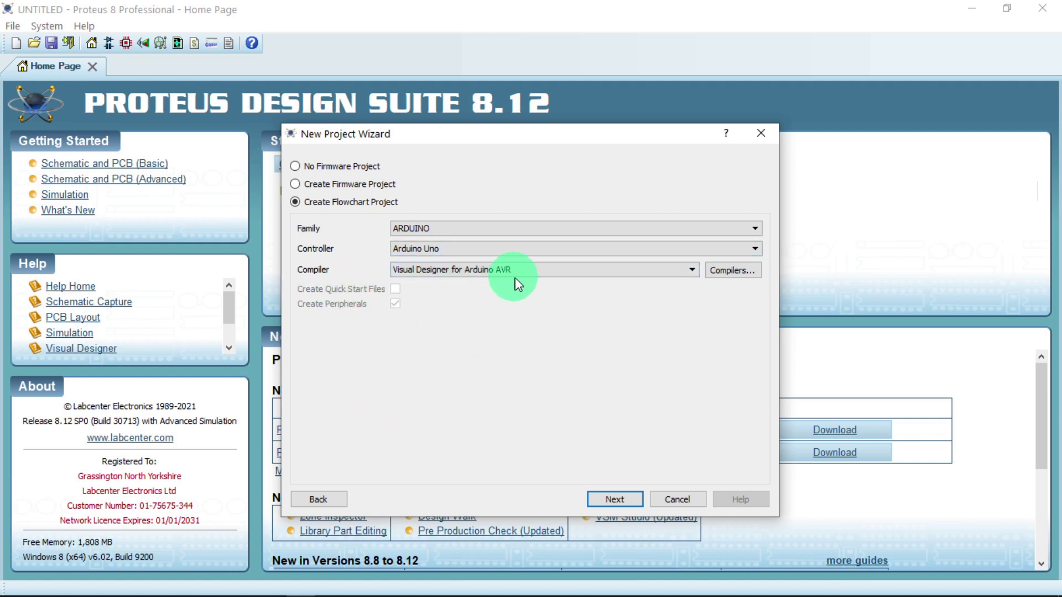
click(560, 269)
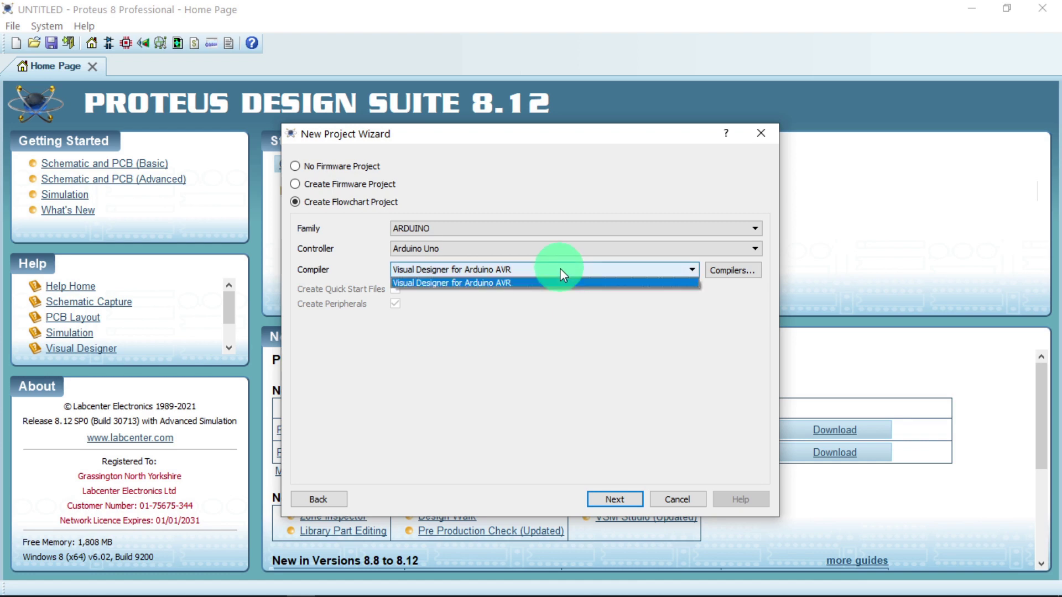
click(497, 271)
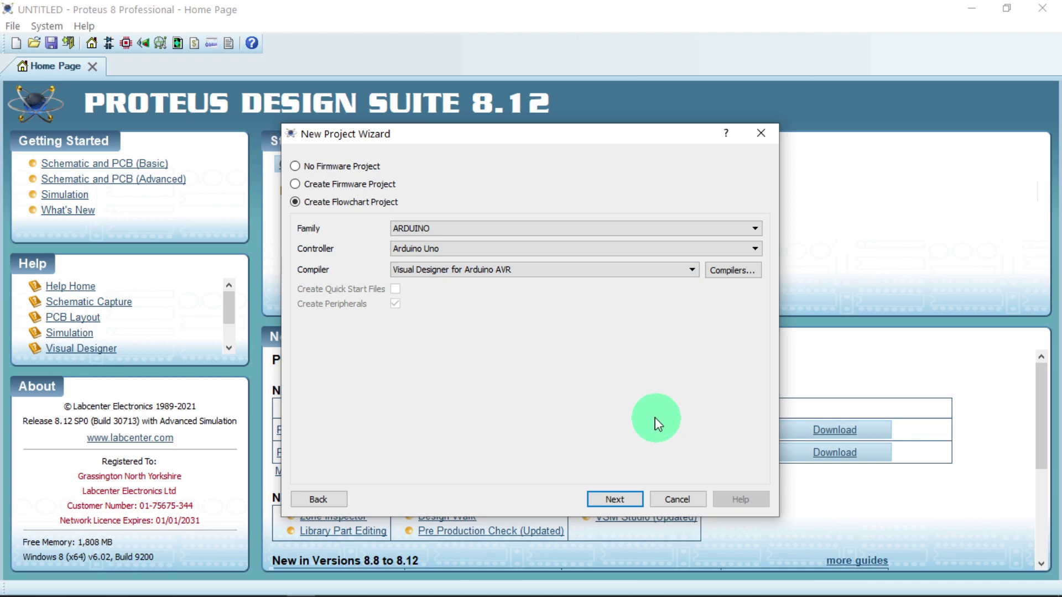
click(612, 500)
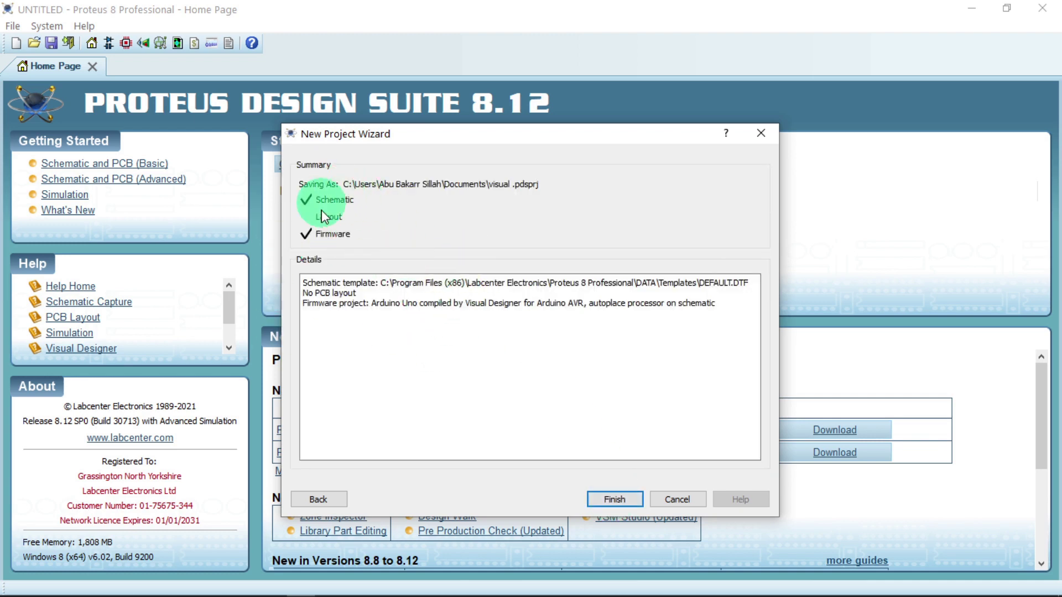
click(611, 499)
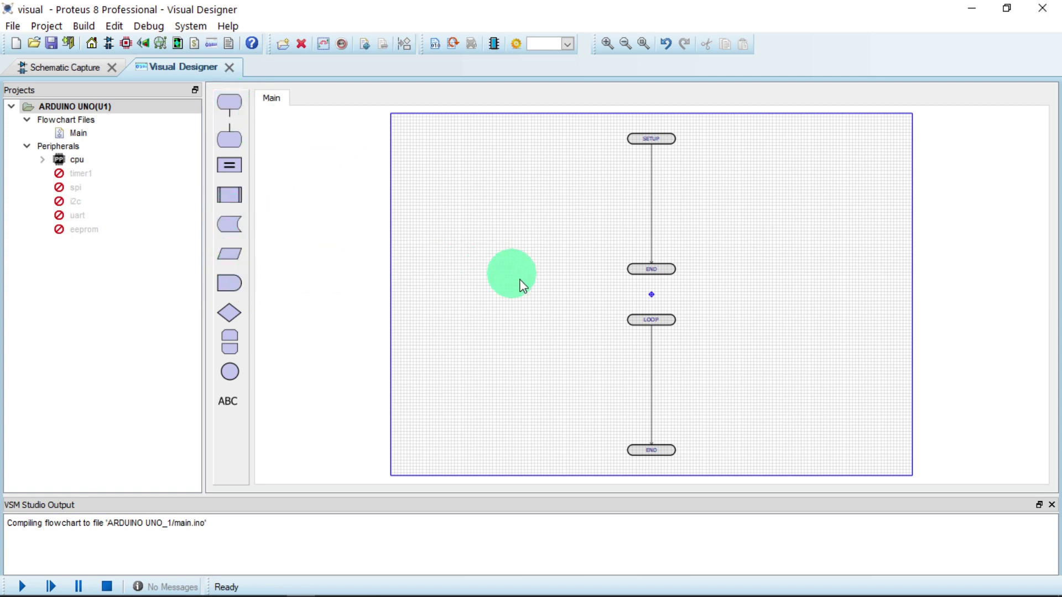
click(652, 141)
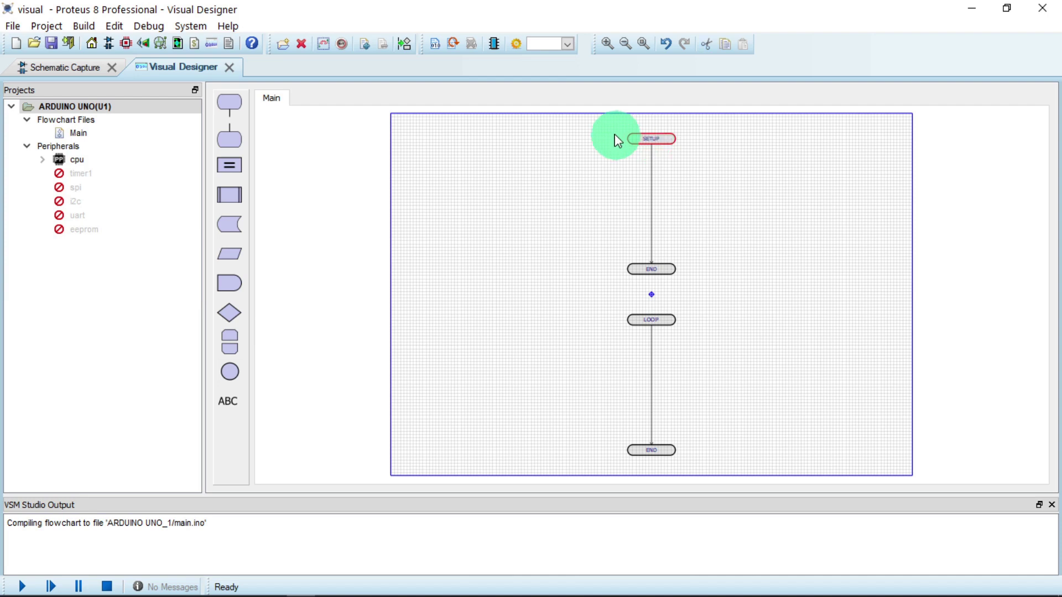
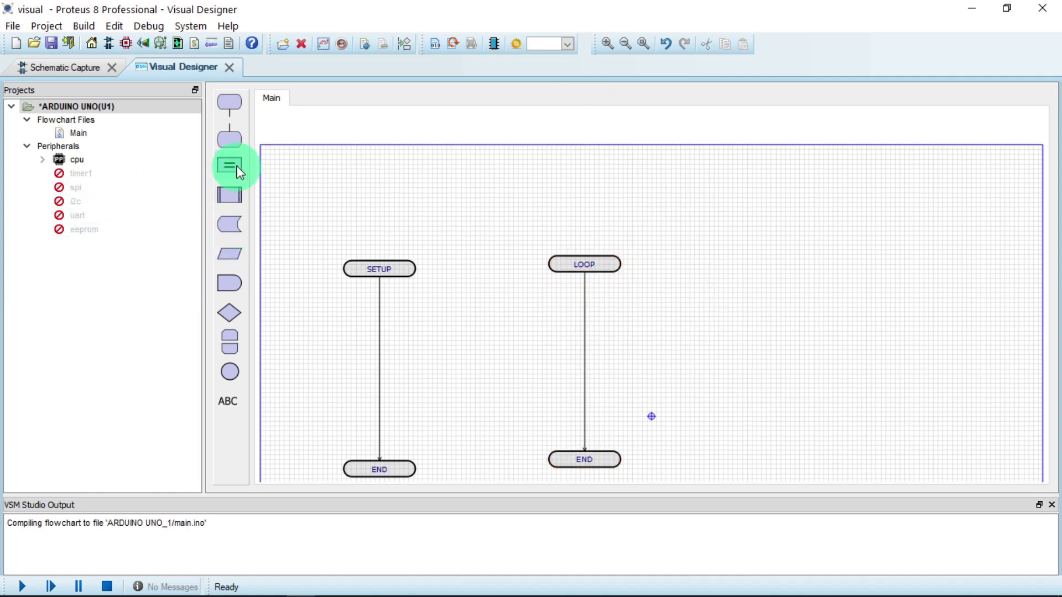
drag(223, 97, 229, 140)
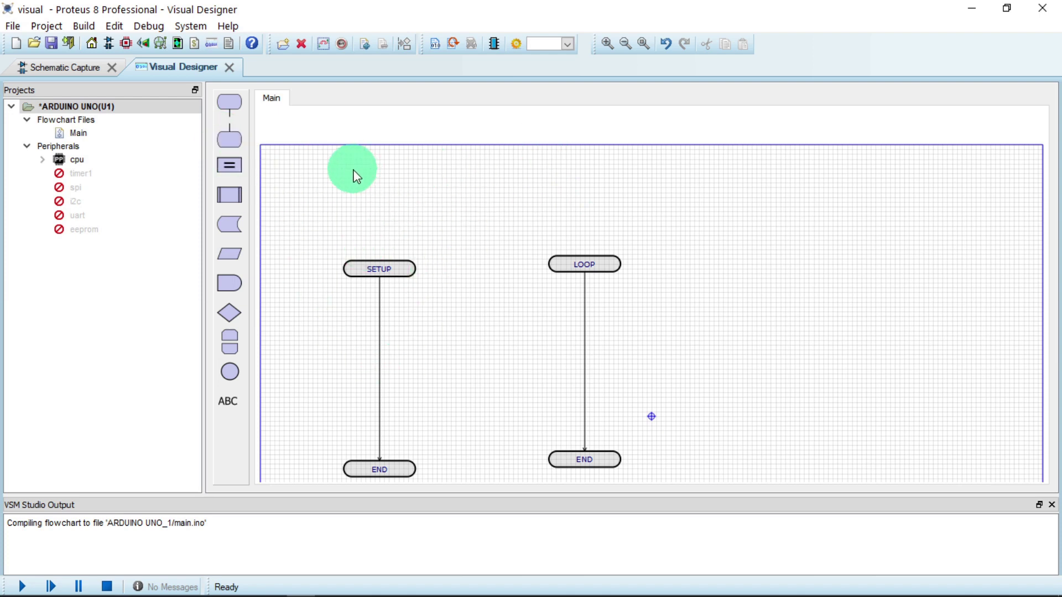
Step: Switch to the schematic, start importing a project clip and open the Arduino snippets folder
click(61, 66)
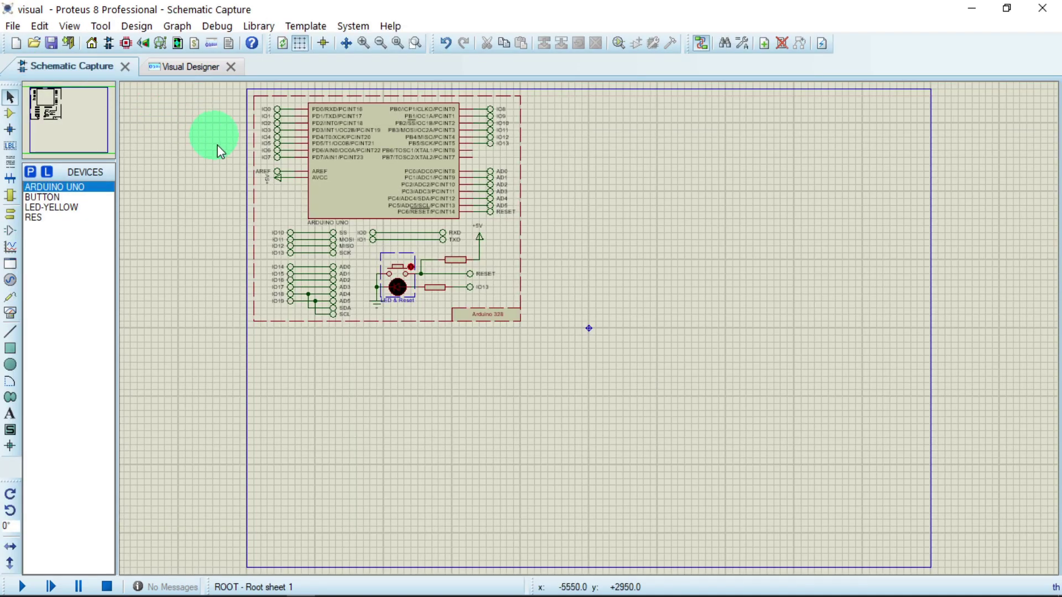
click(13, 28)
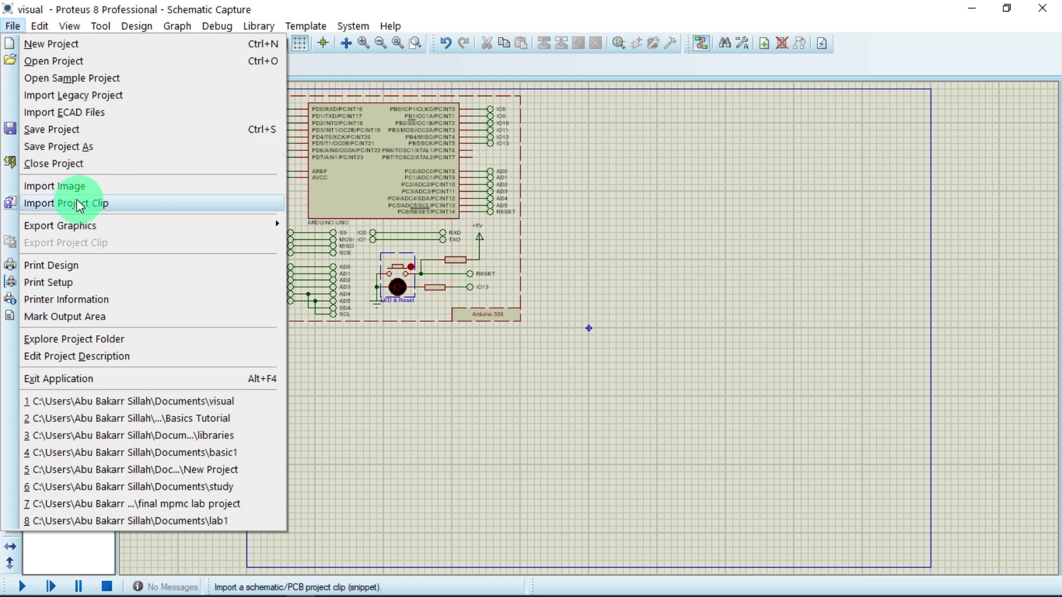
click(122, 207)
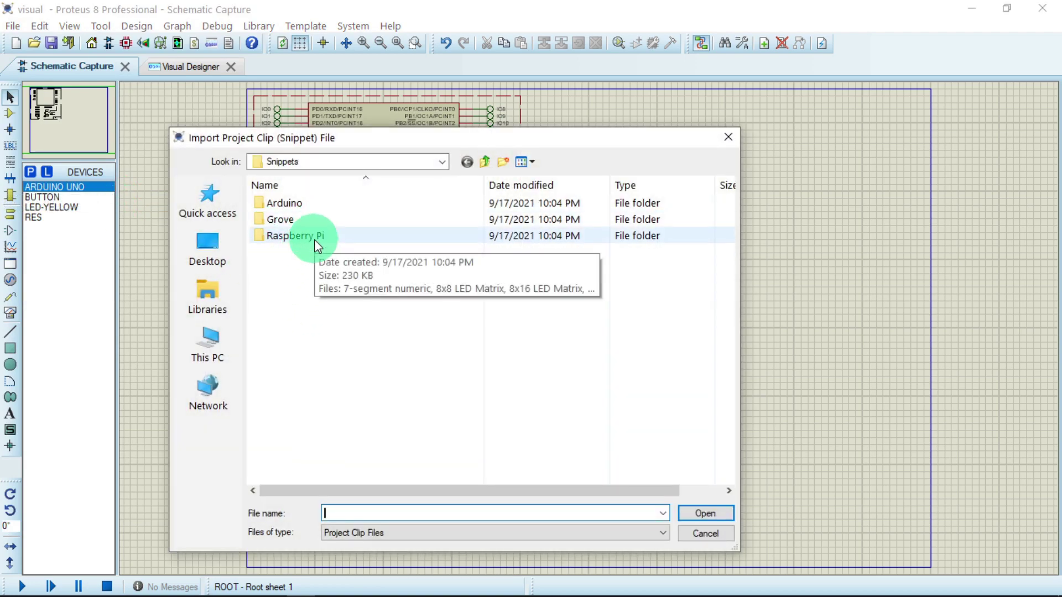
click(293, 208)
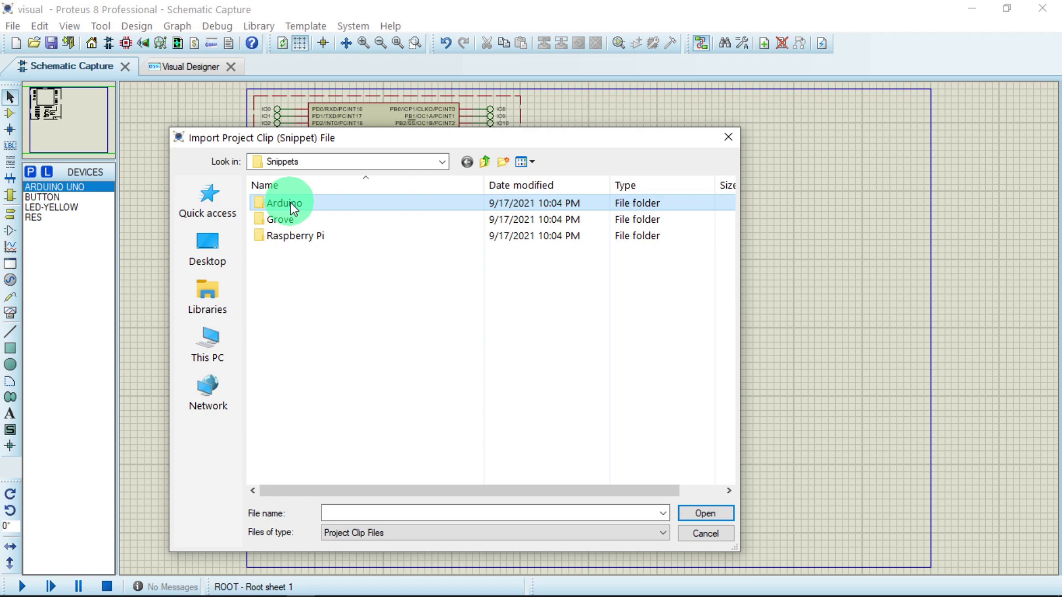
double_click(293, 209)
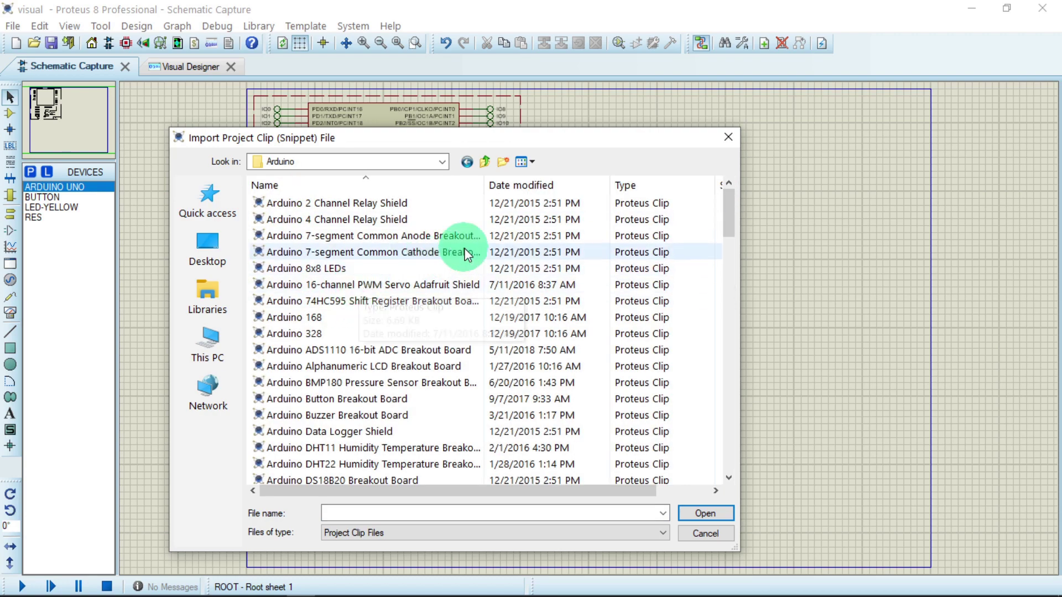
Step: Import the Arduino LED Green Breakout Board clip and place it on the empty sheet area beside the Arduino Uno
drag(729, 211, 729, 449)
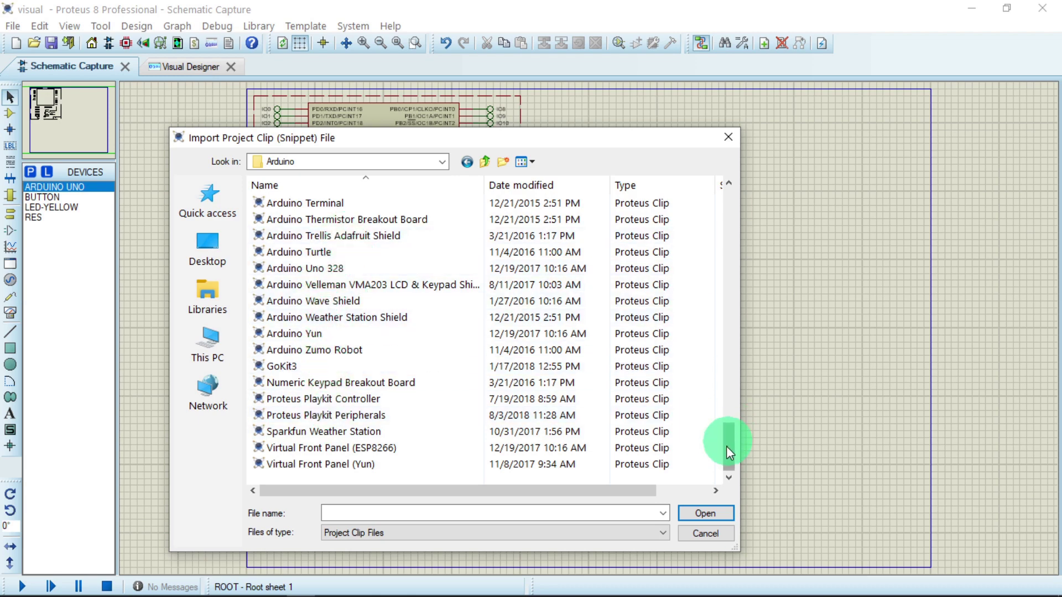
drag(726, 446, 728, 396)
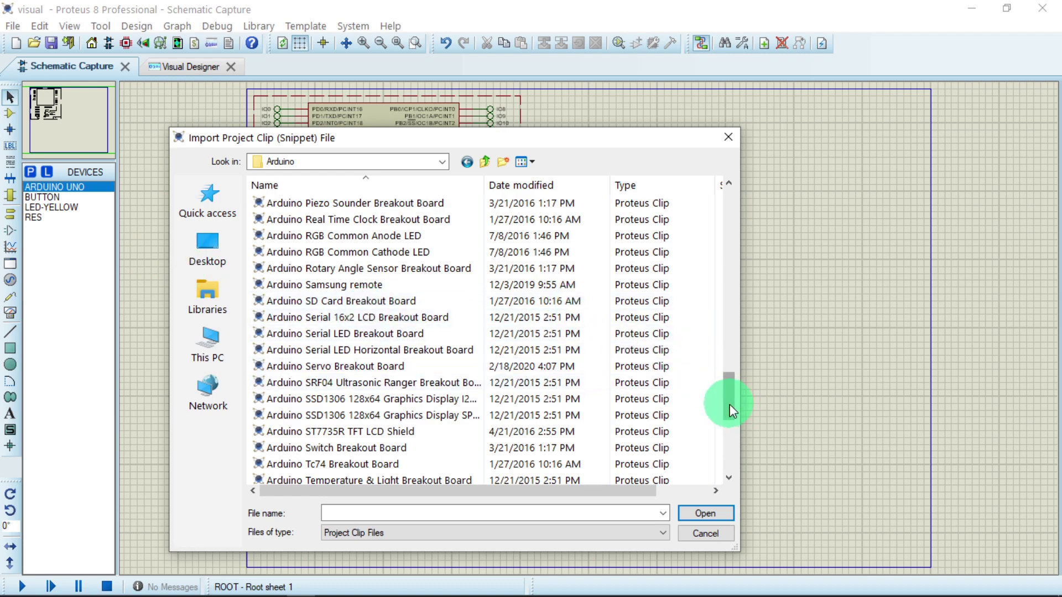
drag(731, 410, 719, 361)
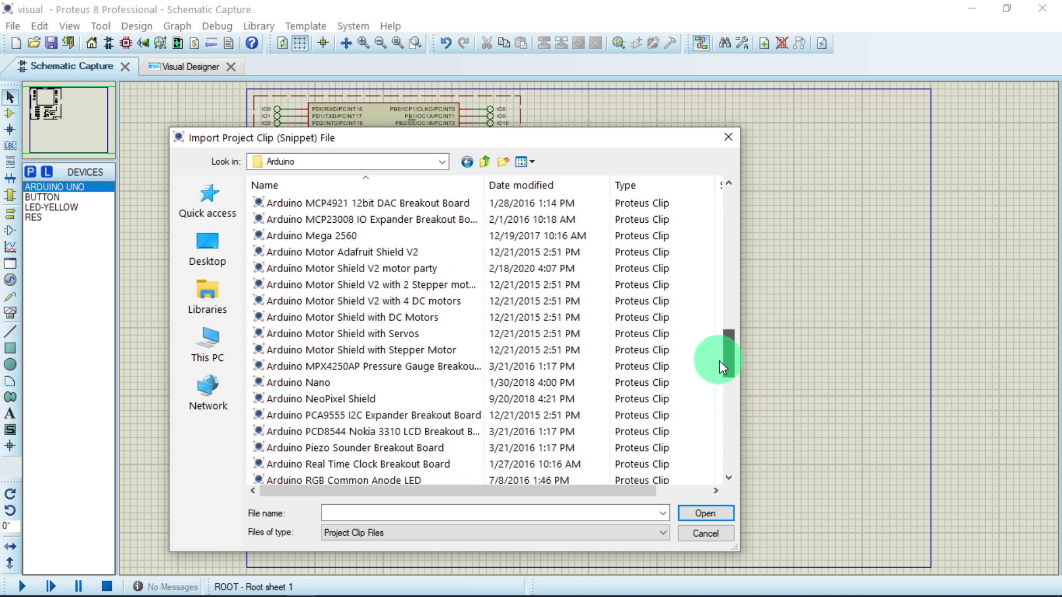
drag(719, 360, 711, 275)
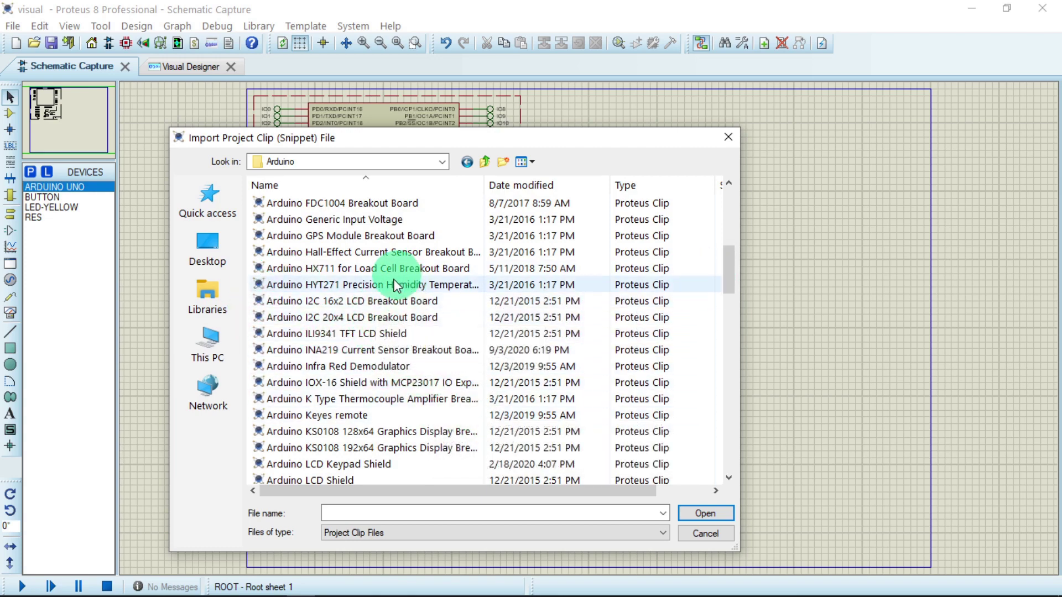
drag(731, 258, 733, 302)
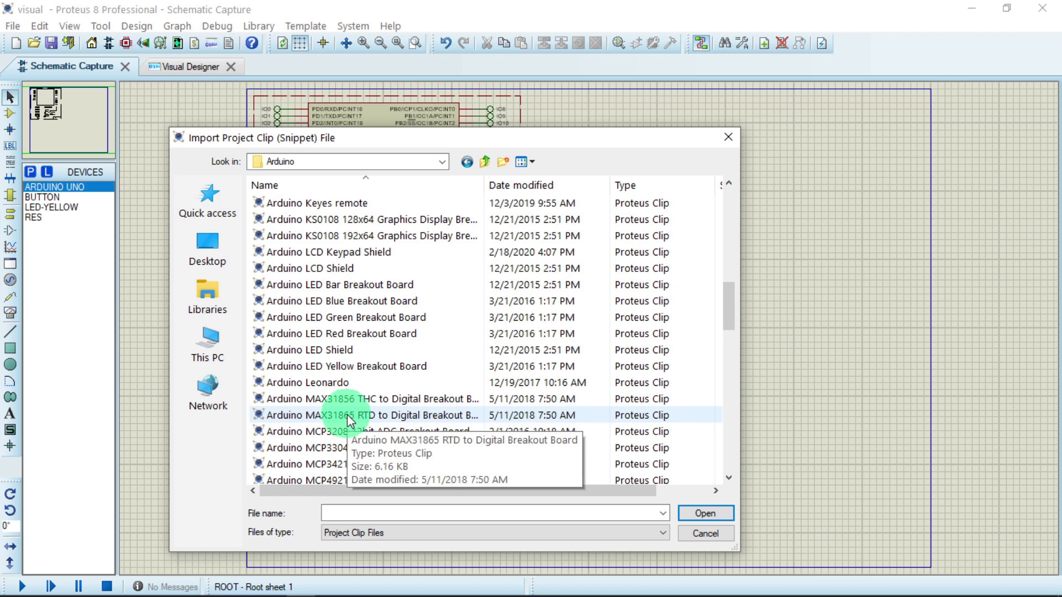
click(349, 316)
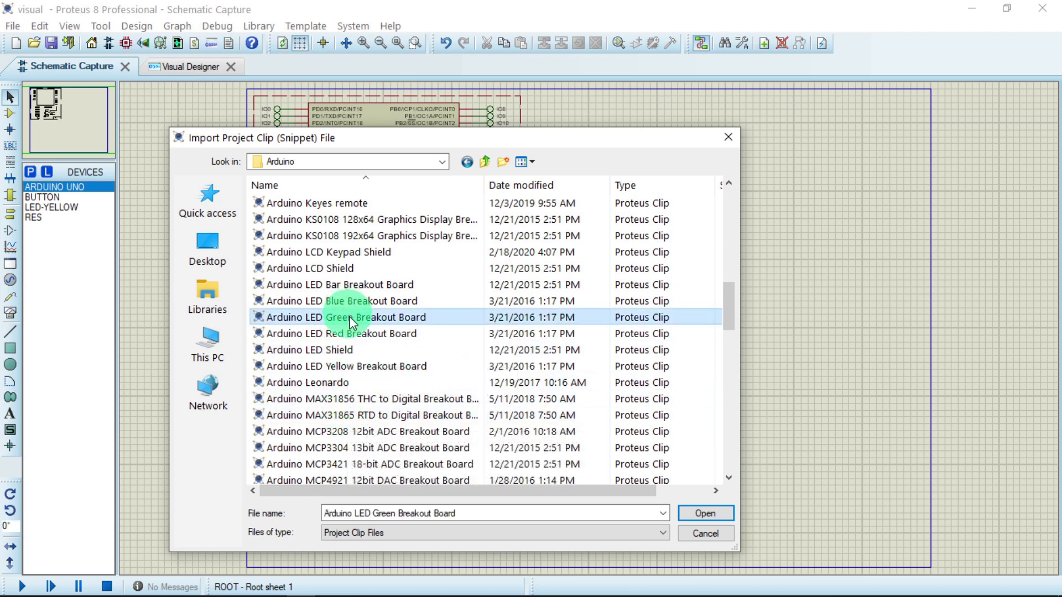
click(706, 514)
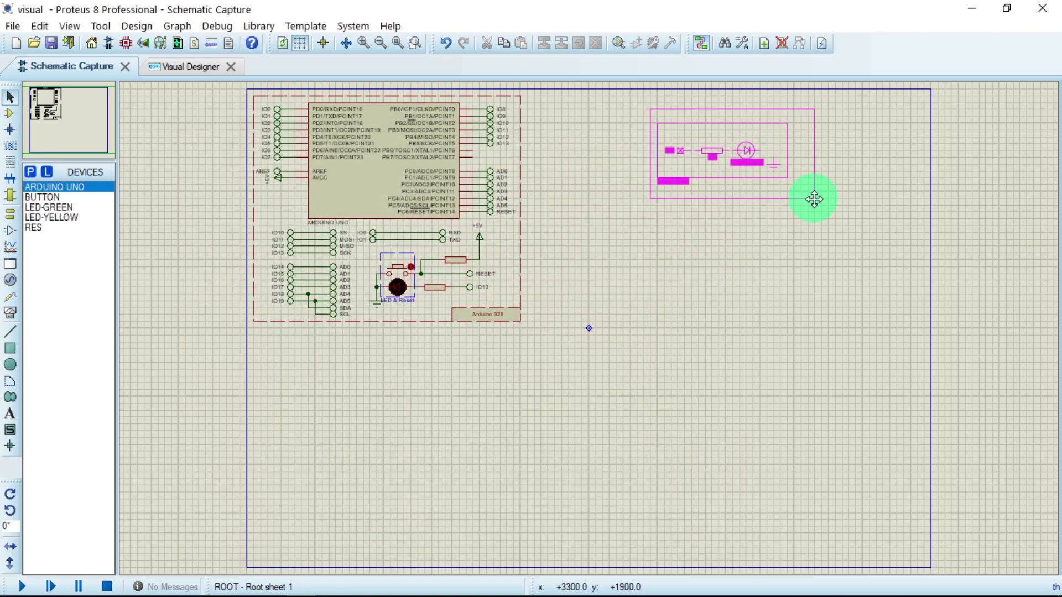
click(807, 209)
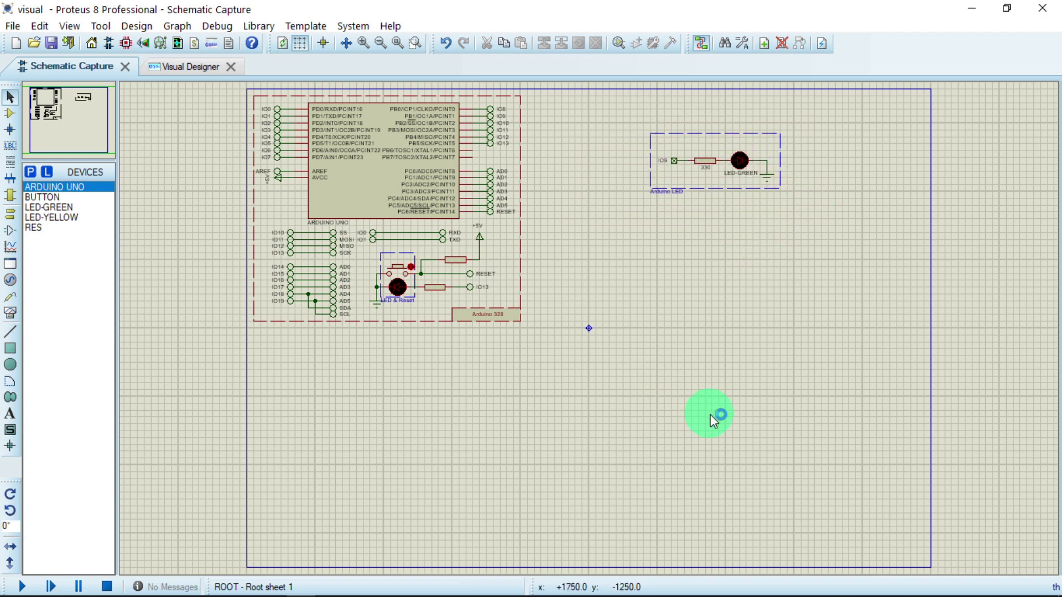
Step: Move the whole green LED circuit down to the lower right part of the schematic sheet
drag(614, 117, 804, 277)
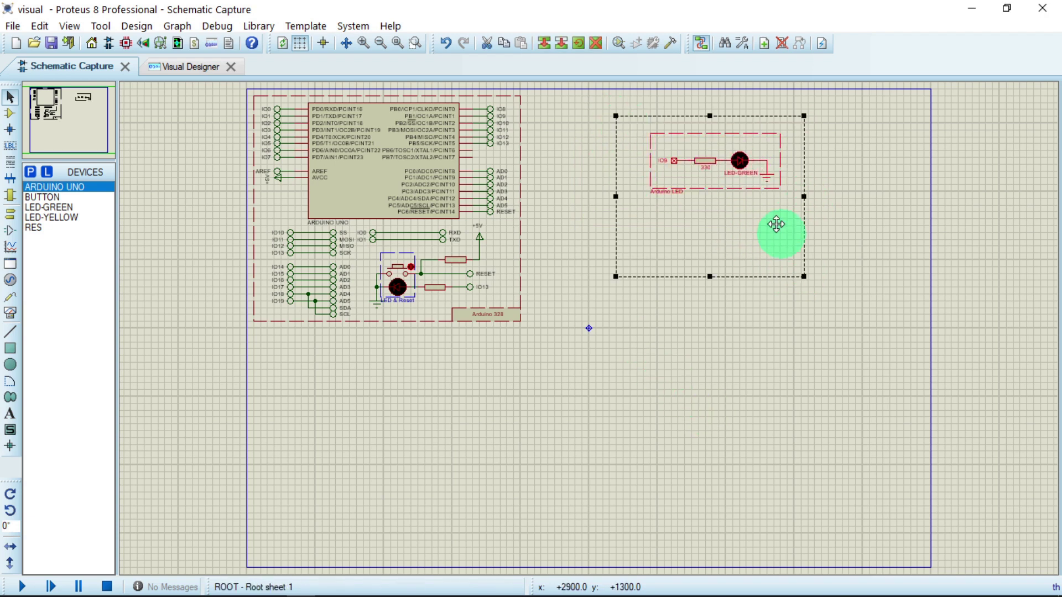
drag(729, 158, 782, 360)
click(734, 201)
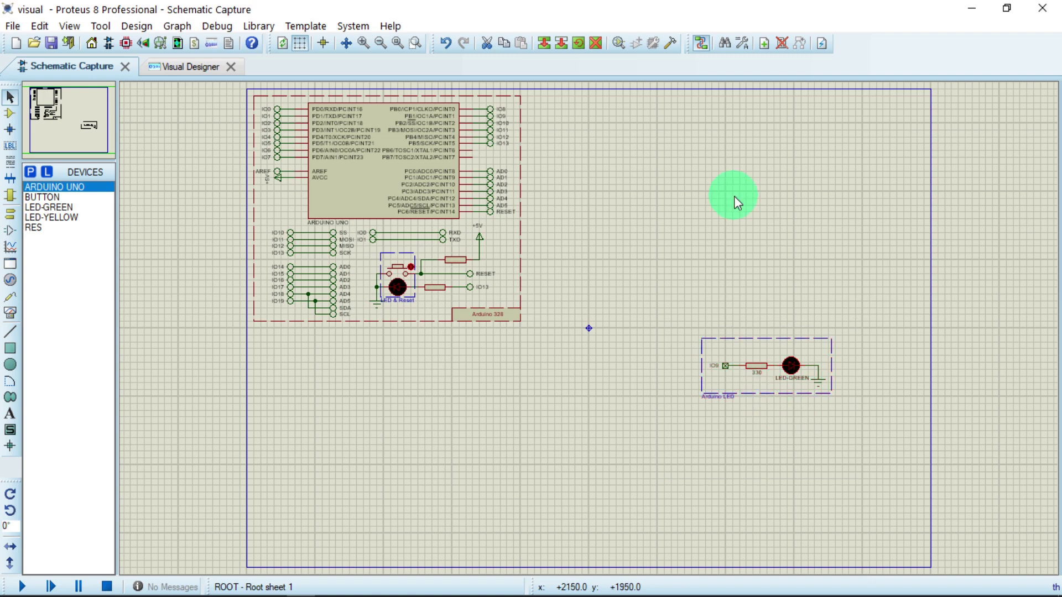
Step: Move the whole green LED circuit up near the upper right corner of the schematic sheet
drag(629, 301, 907, 509)
drag(749, 360, 775, 150)
click(735, 386)
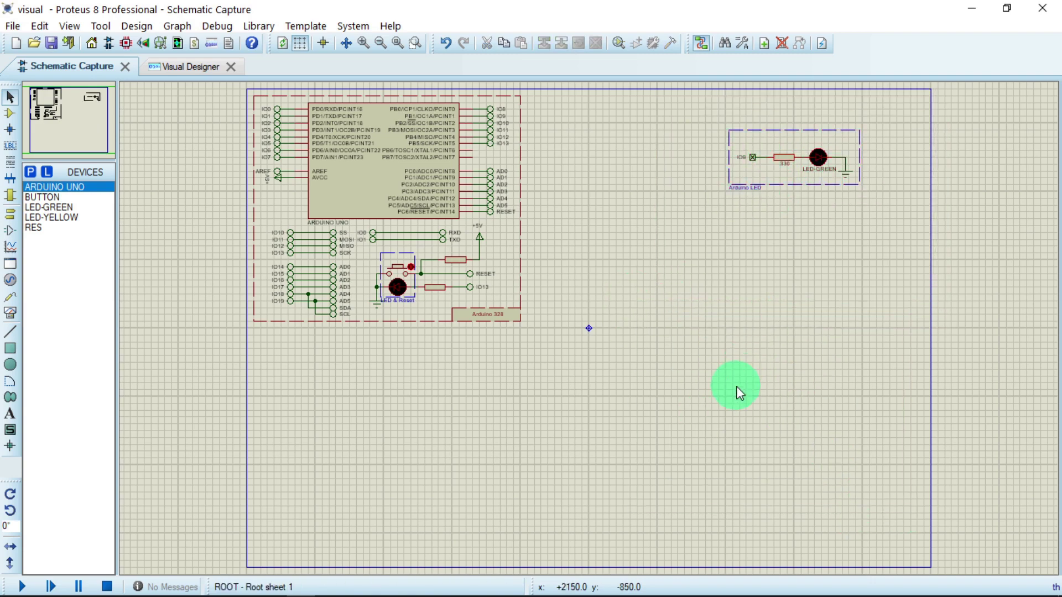
Step: Move the whole green LED circuit closer to the Arduino Uno block, slightly lower on the sheet
drag(699, 91, 915, 249)
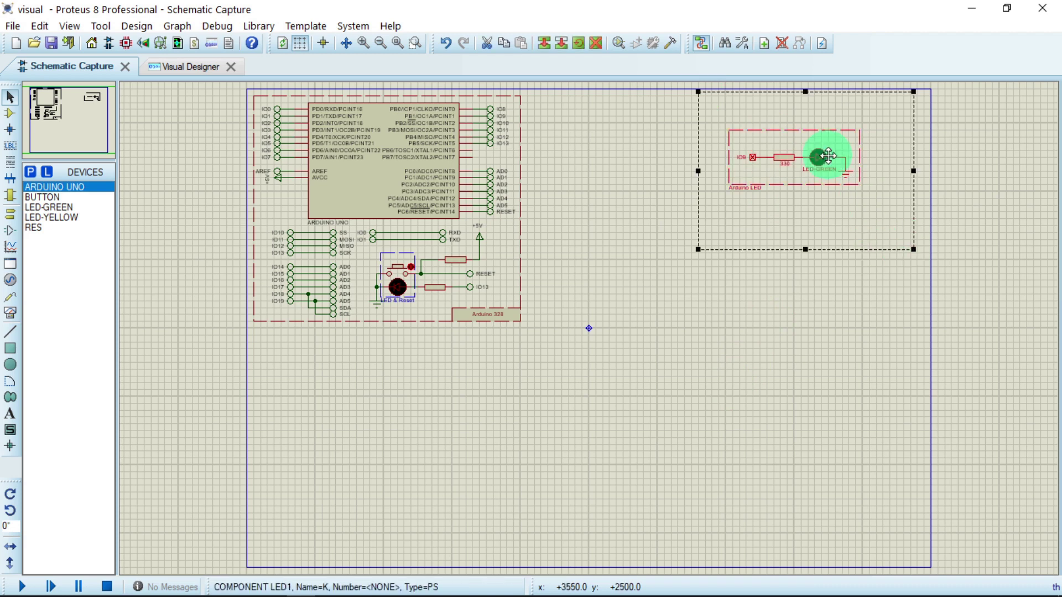
drag(822, 157, 713, 190)
click(611, 253)
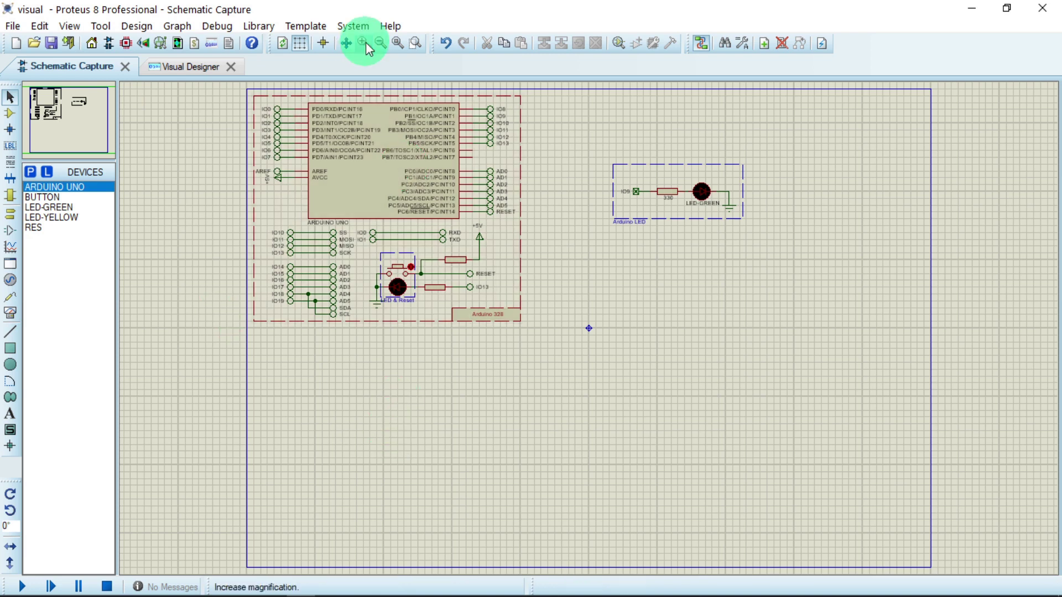
Step: Find SIMULINO UNO from the ARDUINO library with the keyword "arduino" and place the board beside the Arduino 328 block, outside the sheet border
click(414, 43)
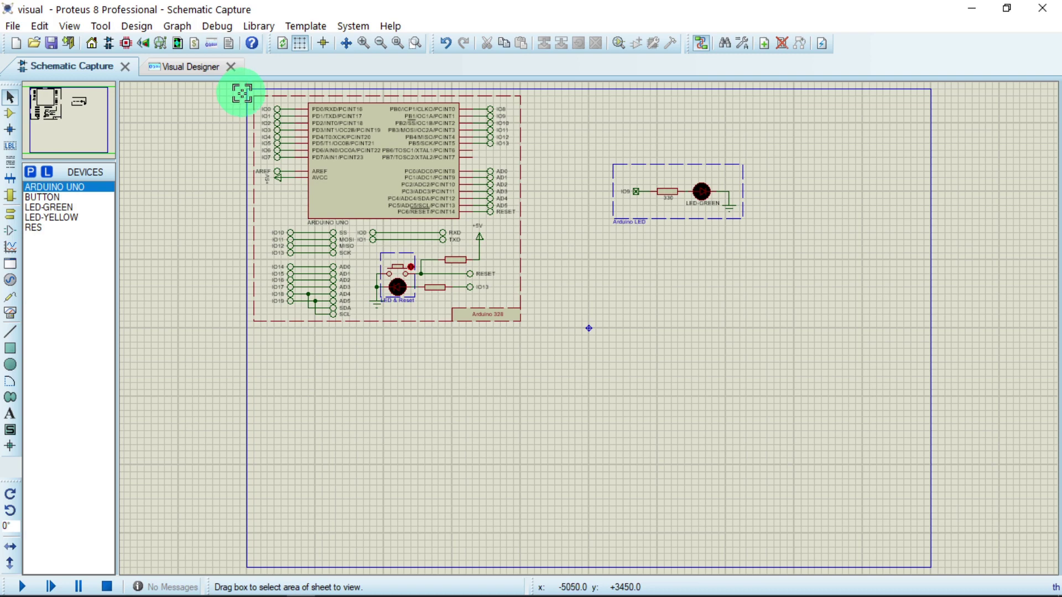
drag(241, 94, 544, 351)
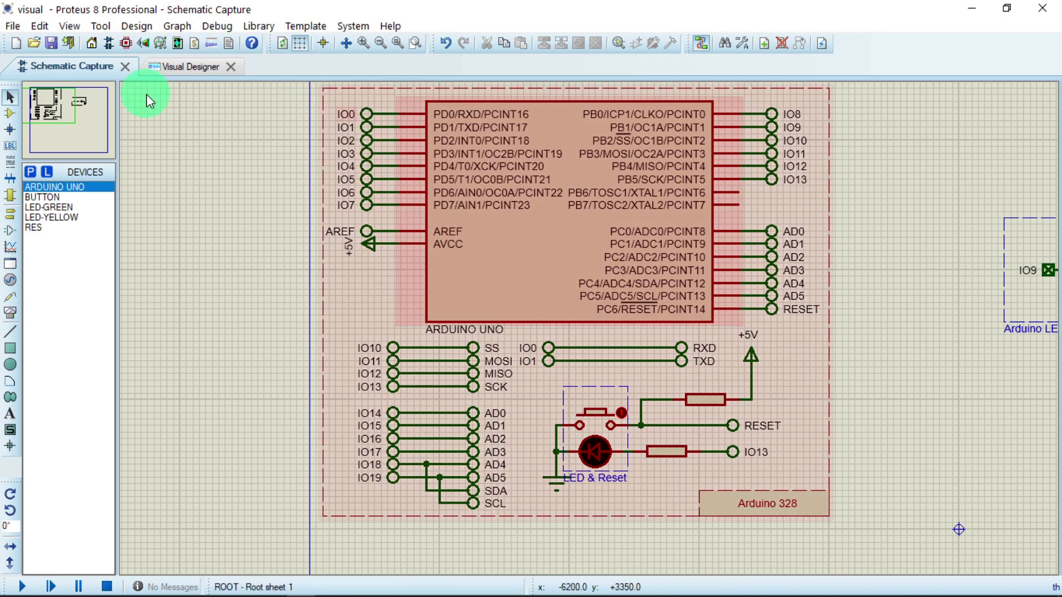
click(30, 172)
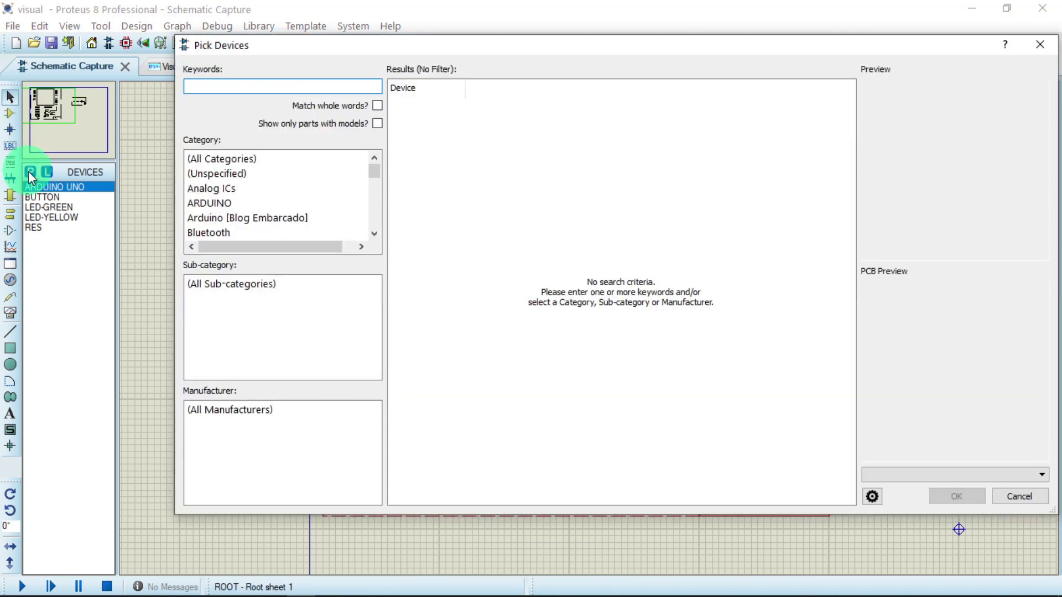
text(arduino)
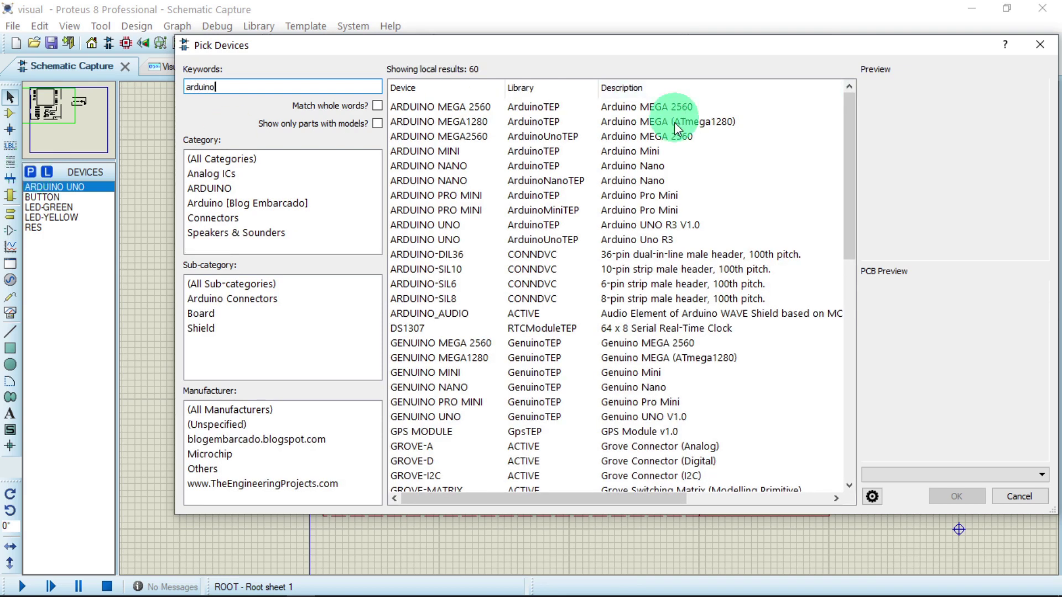
scroll(847, 258, down, 6)
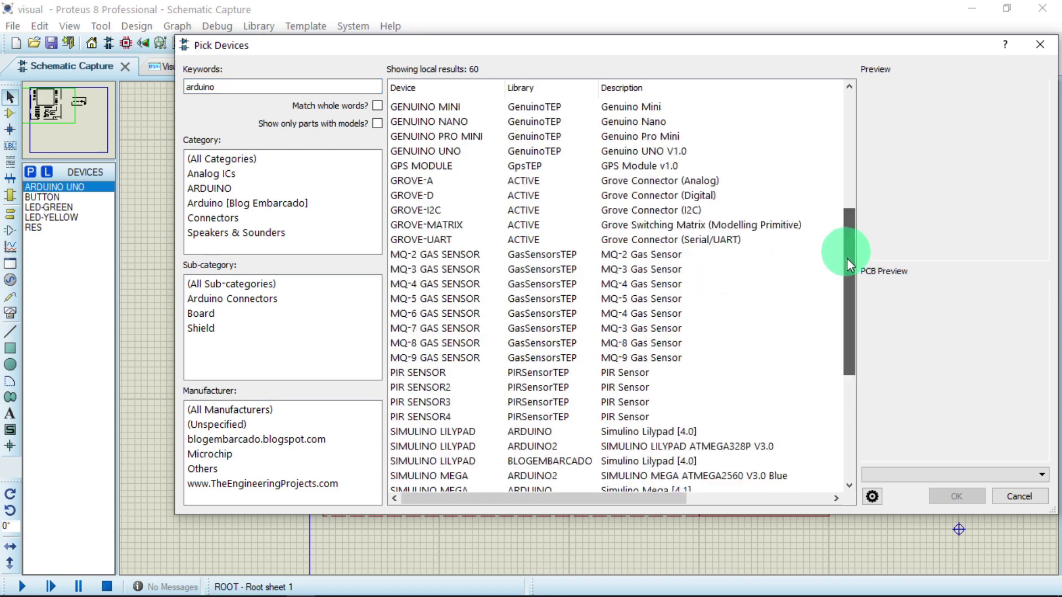
drag(847, 258, 864, 377)
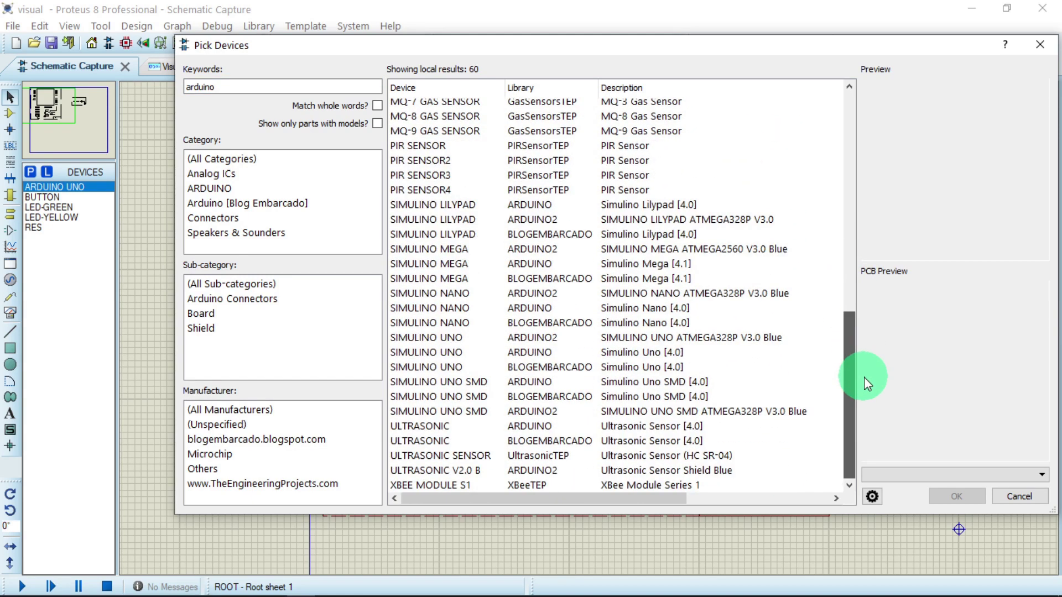
click(573, 350)
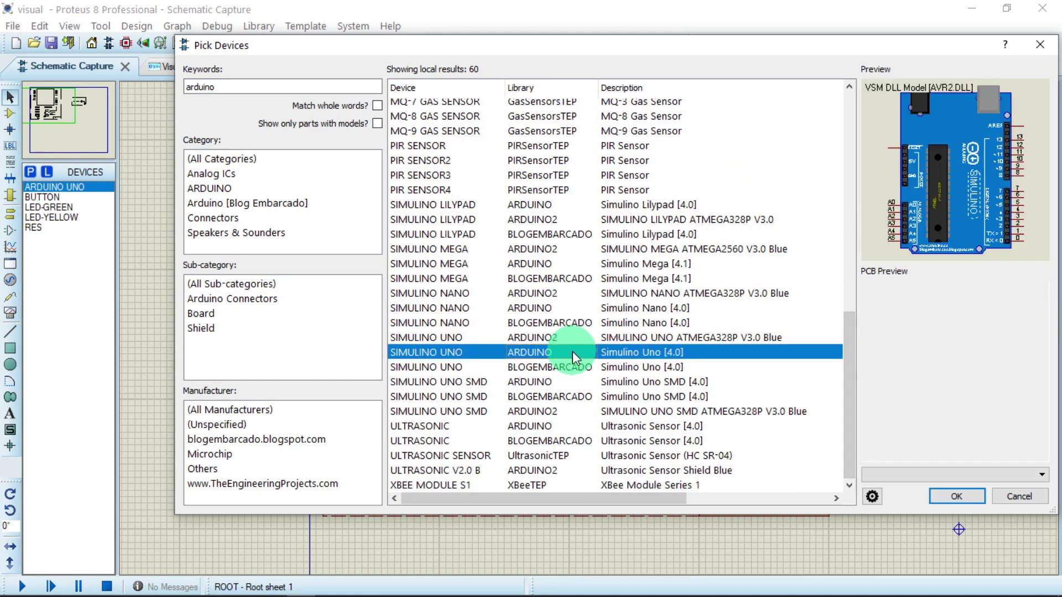
click(957, 496)
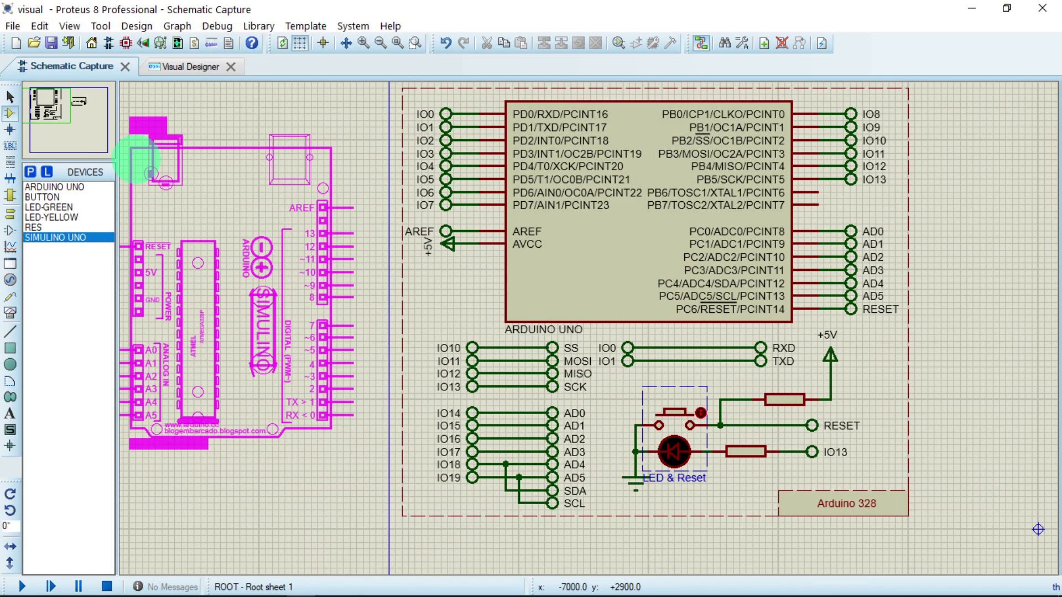
click(176, 164)
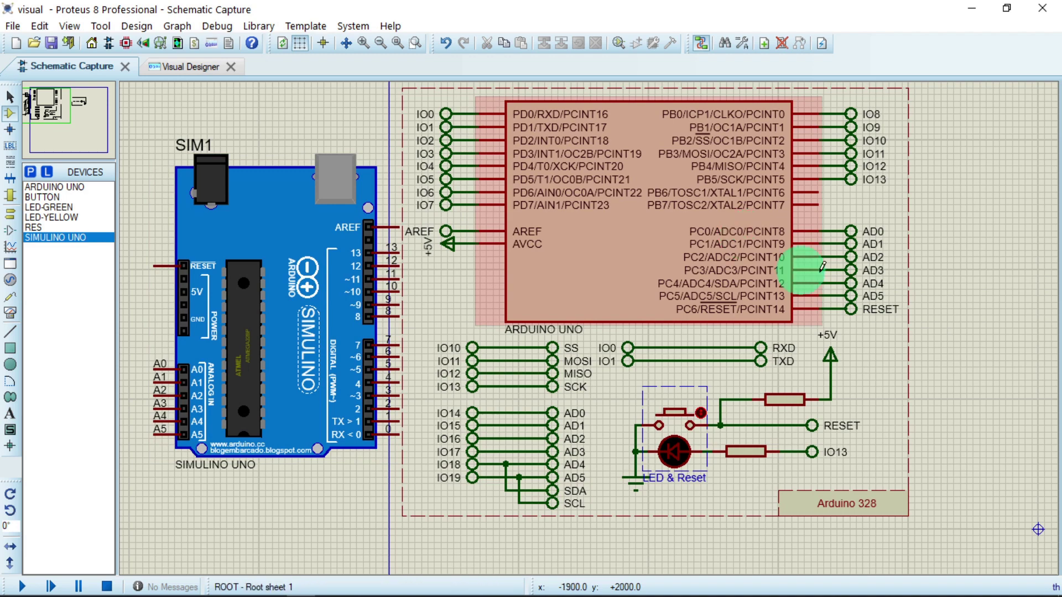
Step: Delete the Simulino Uno board from the schematic
click(269, 284)
right_click(286, 357)
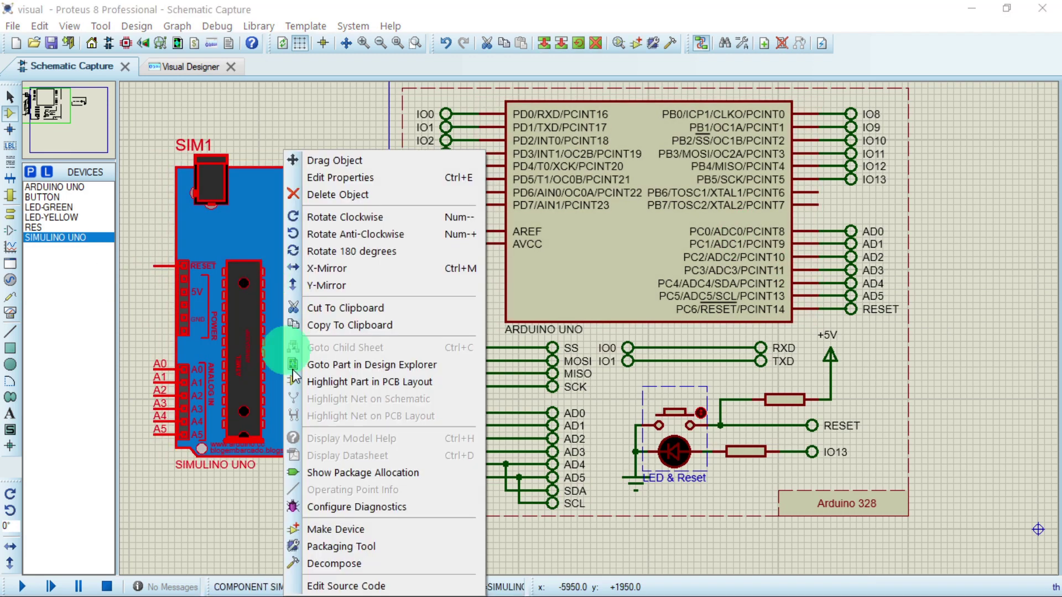
click(339, 194)
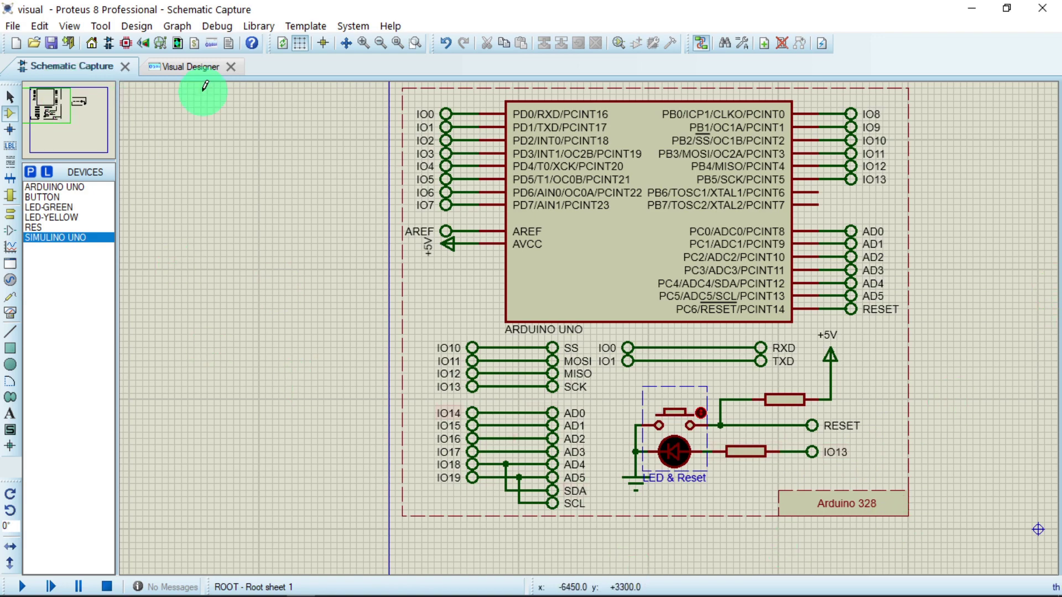
Step: Frame the Arduino LED circuit closely on the schematic to examine its wiring
click(397, 43)
drag(585, 129, 896, 283)
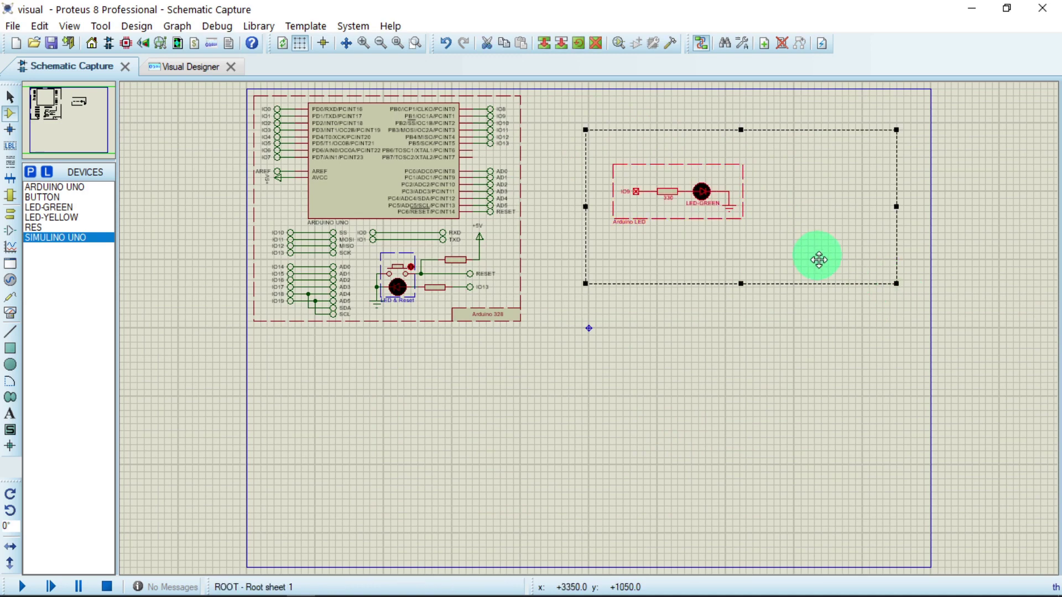
click(807, 379)
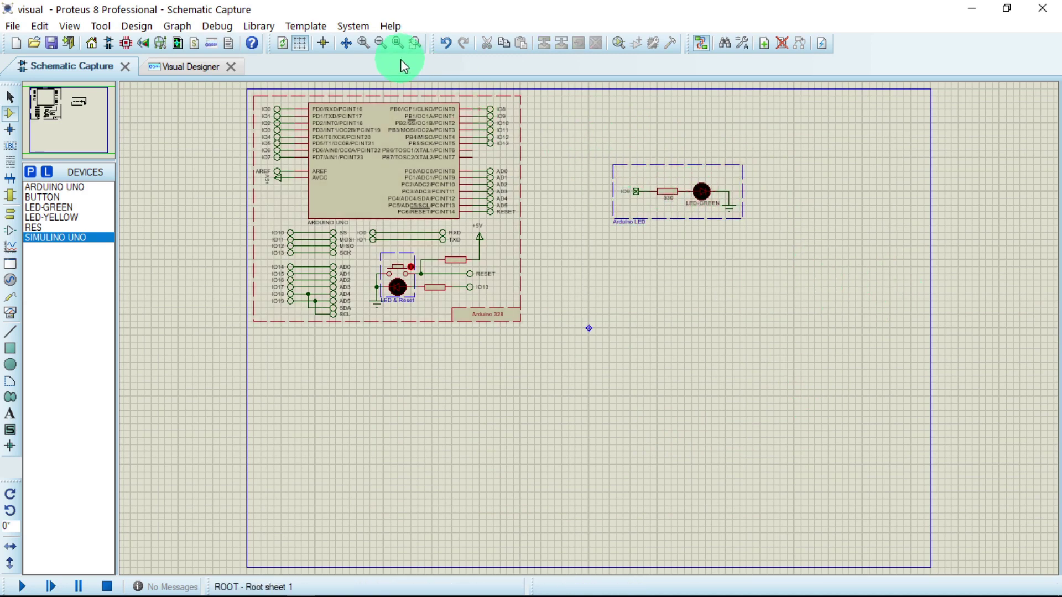
click(415, 44)
drag(585, 130, 835, 274)
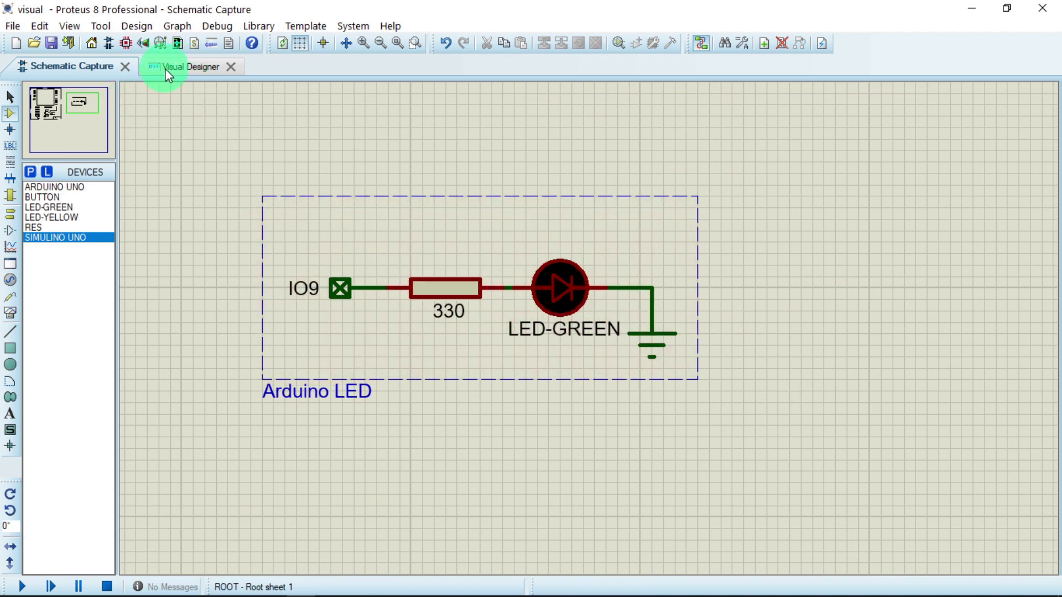
Step: Switch to the Visual Designer and move the whole SETUP flowchart routine upward
click(166, 66)
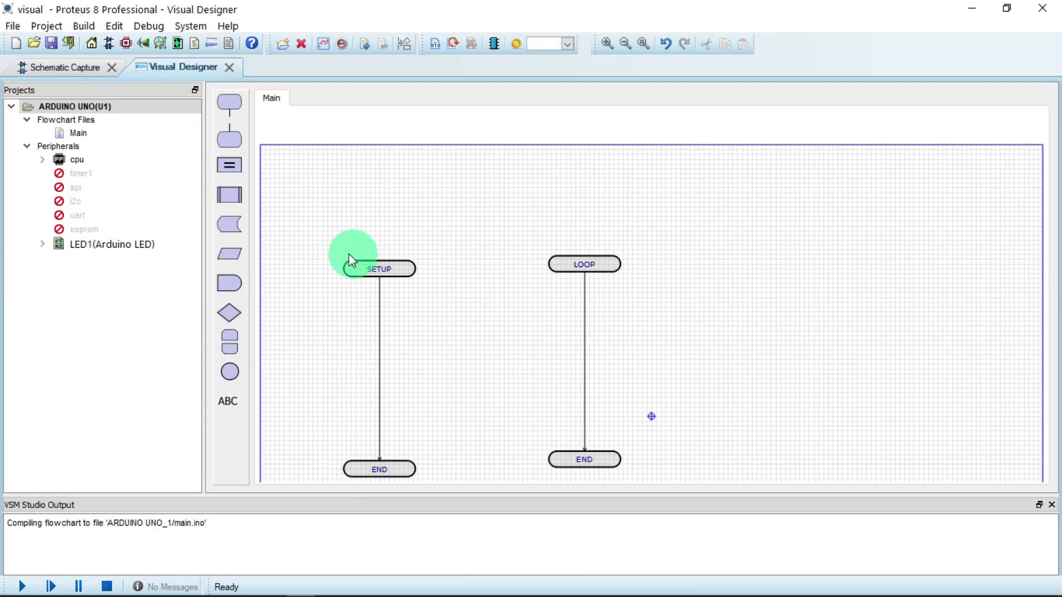
drag(319, 234, 480, 484)
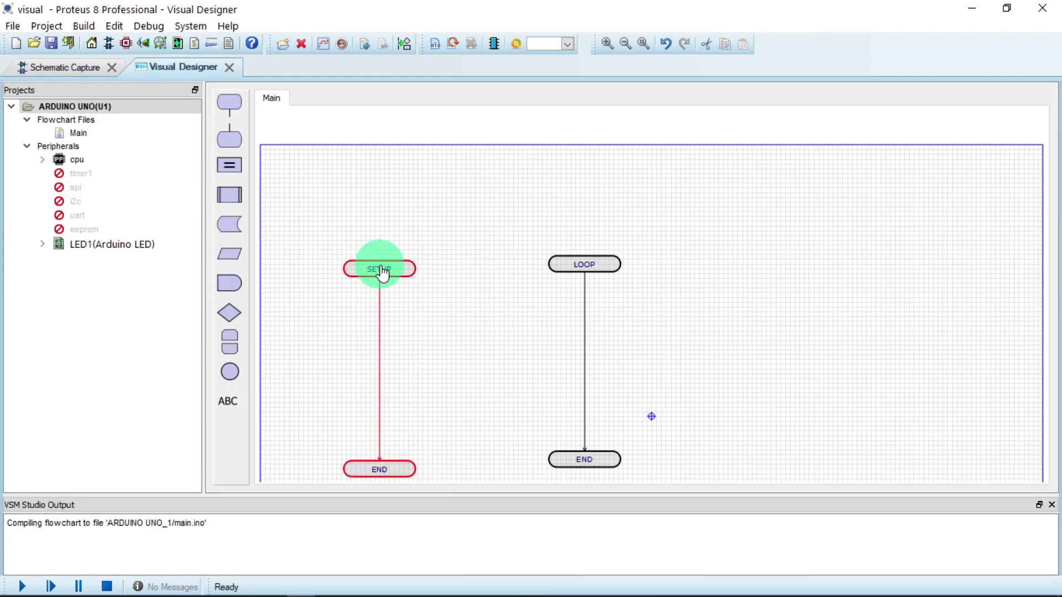
drag(382, 275, 371, 213)
click(440, 334)
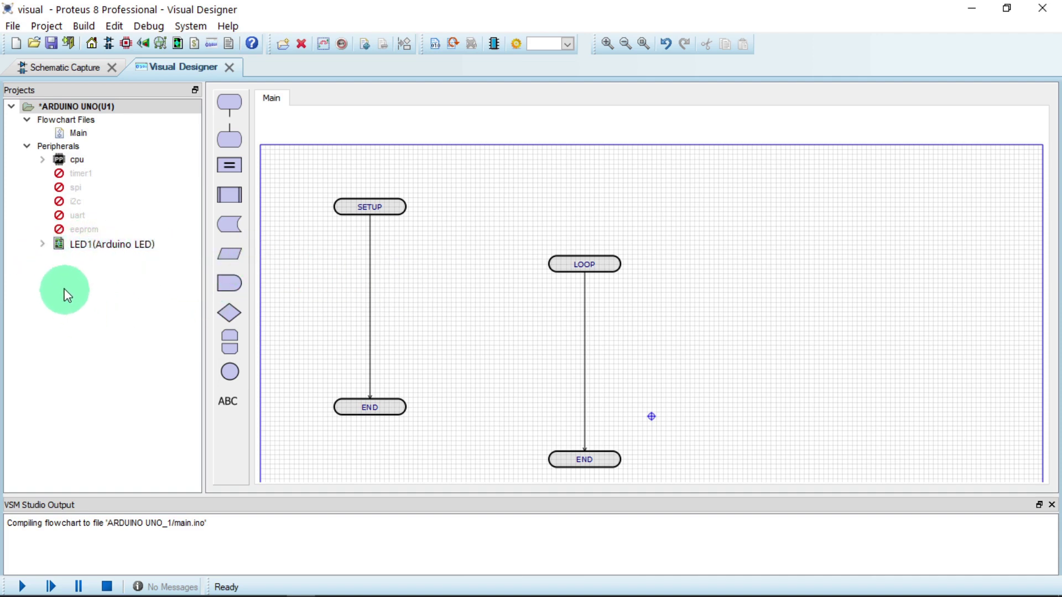
Step: Expand the LED1 peripheral's methods and insert its off block into the SETUP routine
click(42, 244)
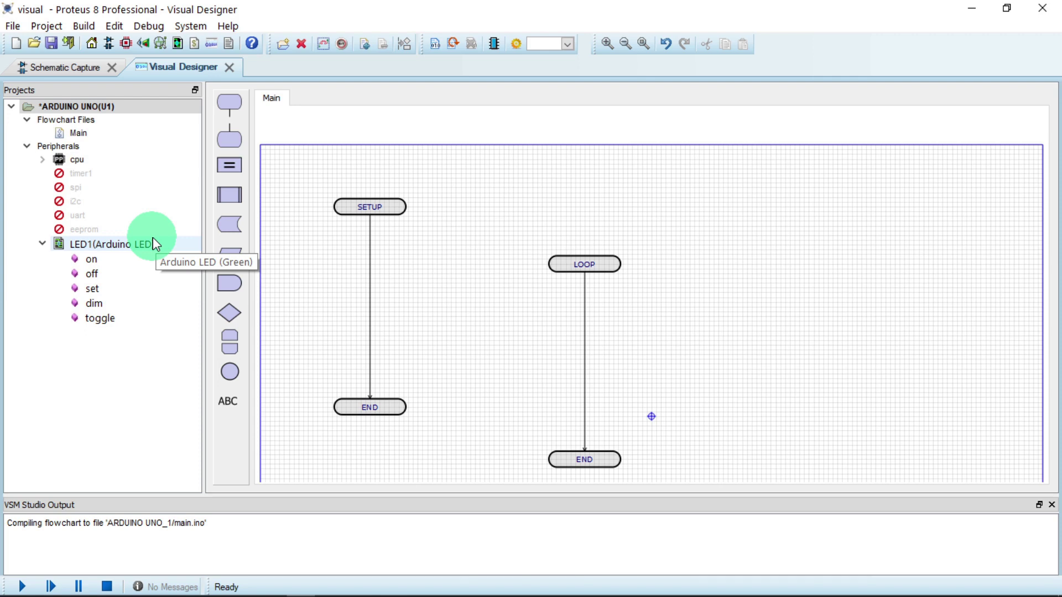
click(115, 274)
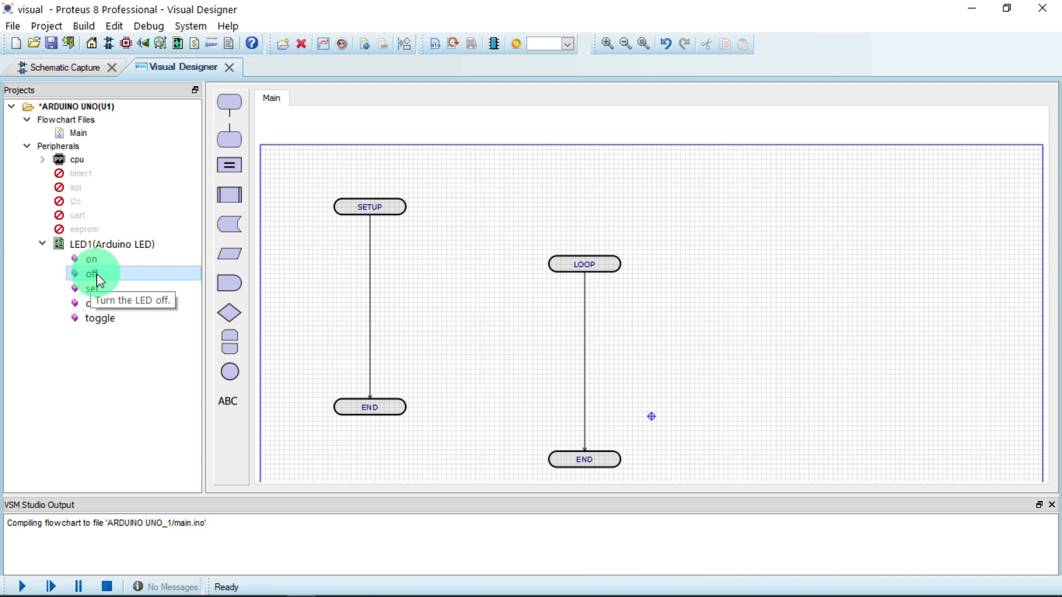
drag(98, 281, 371, 272)
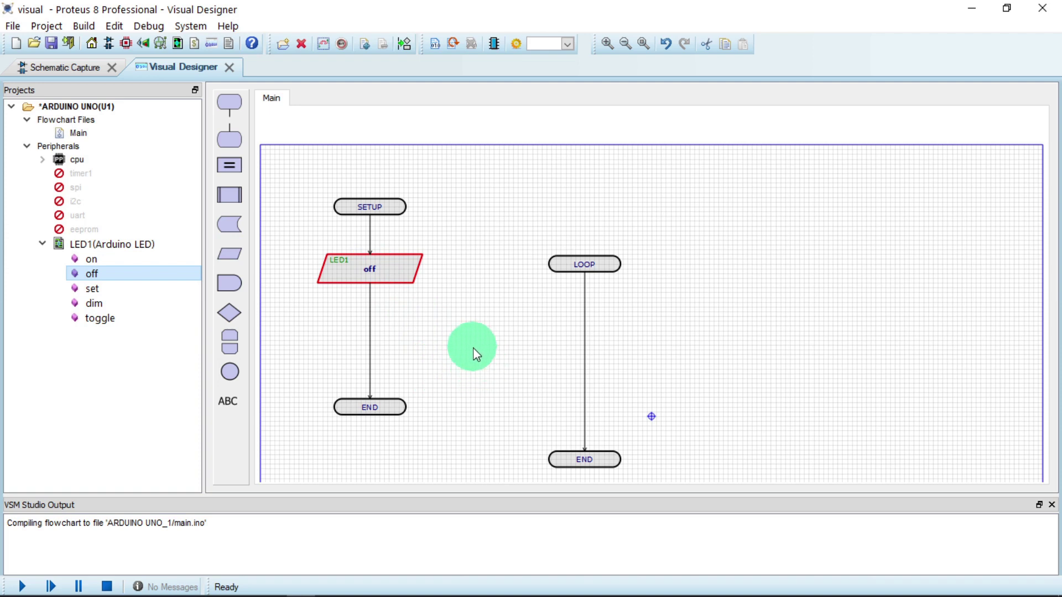
click(474, 348)
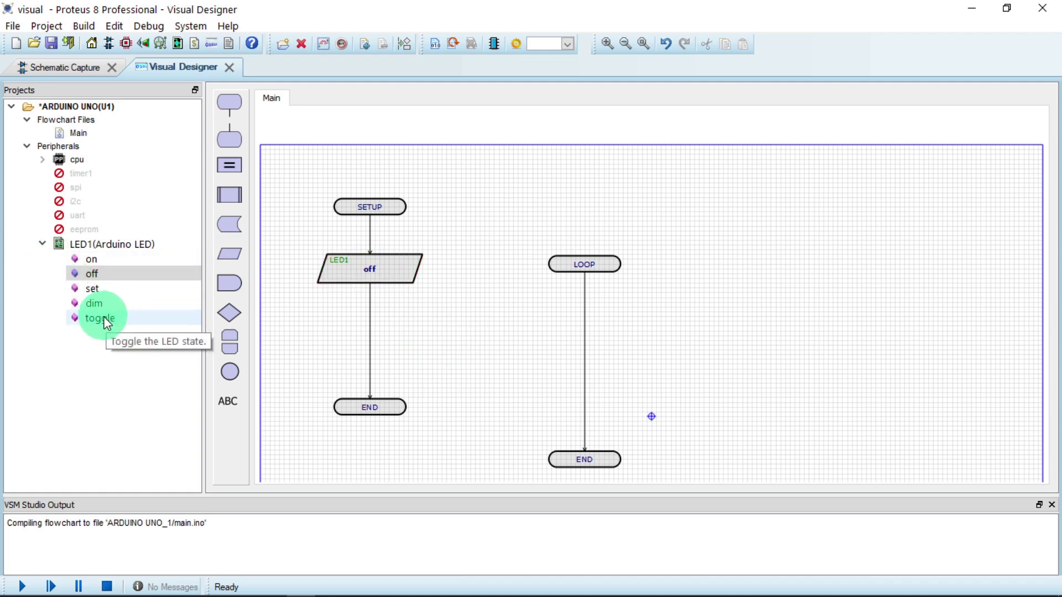
Step: Insert the LED1 on block into the LOOP routine directly below its start
click(99, 260)
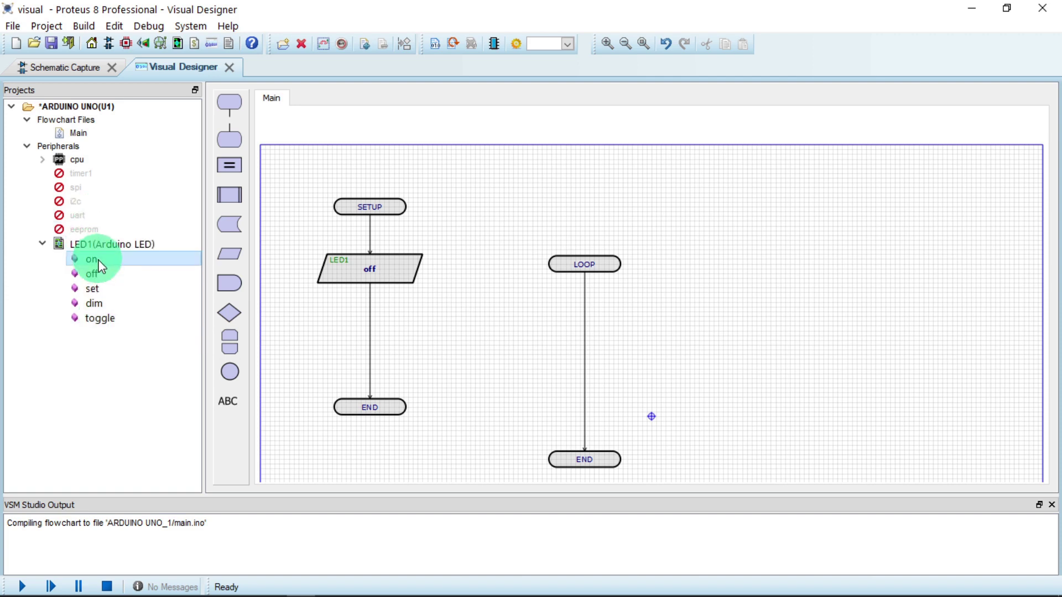
drag(101, 267, 586, 304)
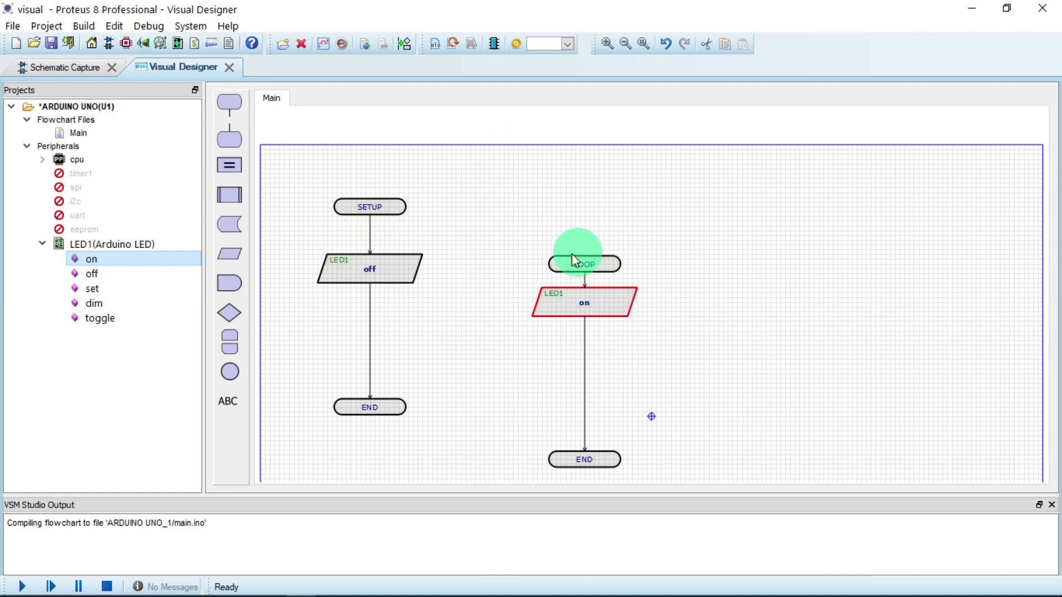
click(555, 289)
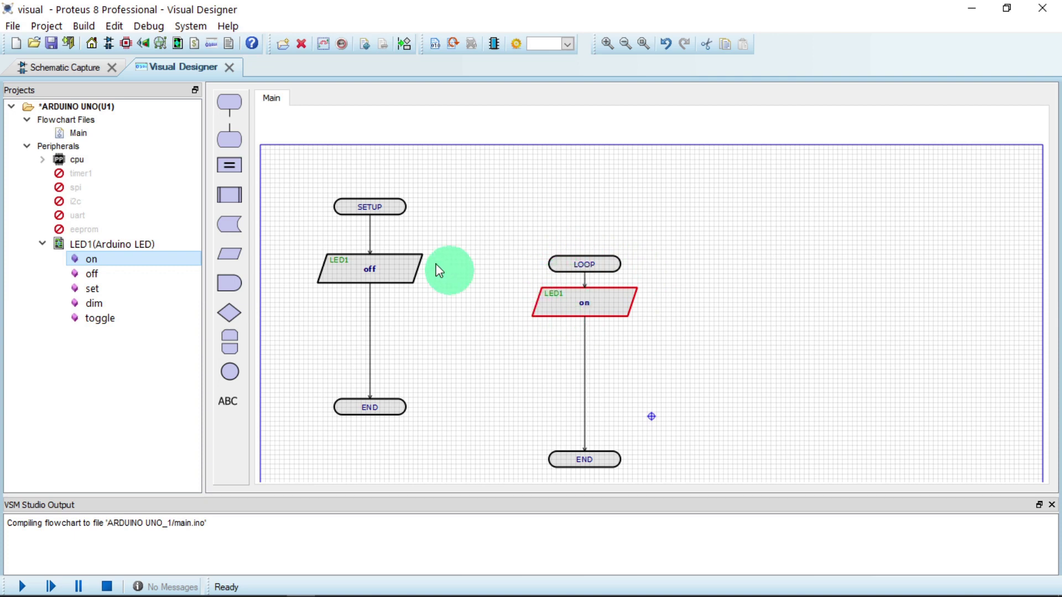
Step: Build the flowchart project and run the simulation
click(88, 26)
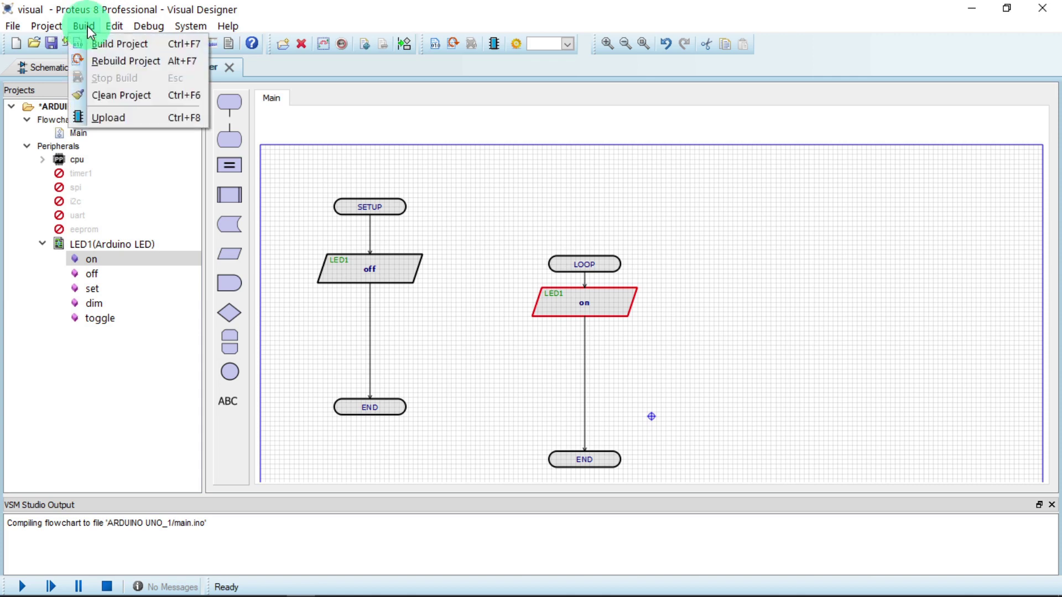
click(127, 47)
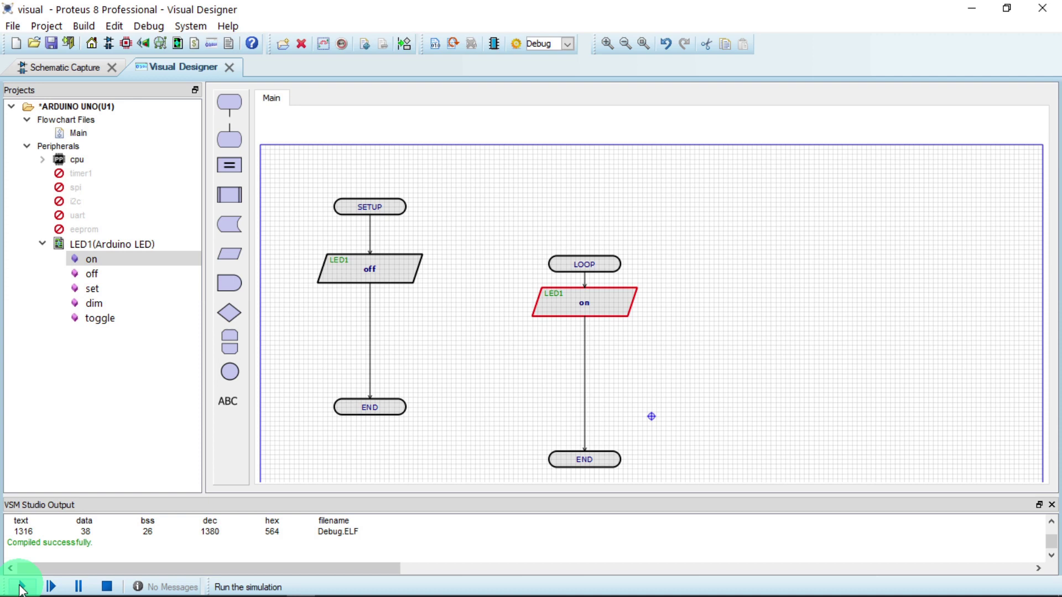
click(21, 587)
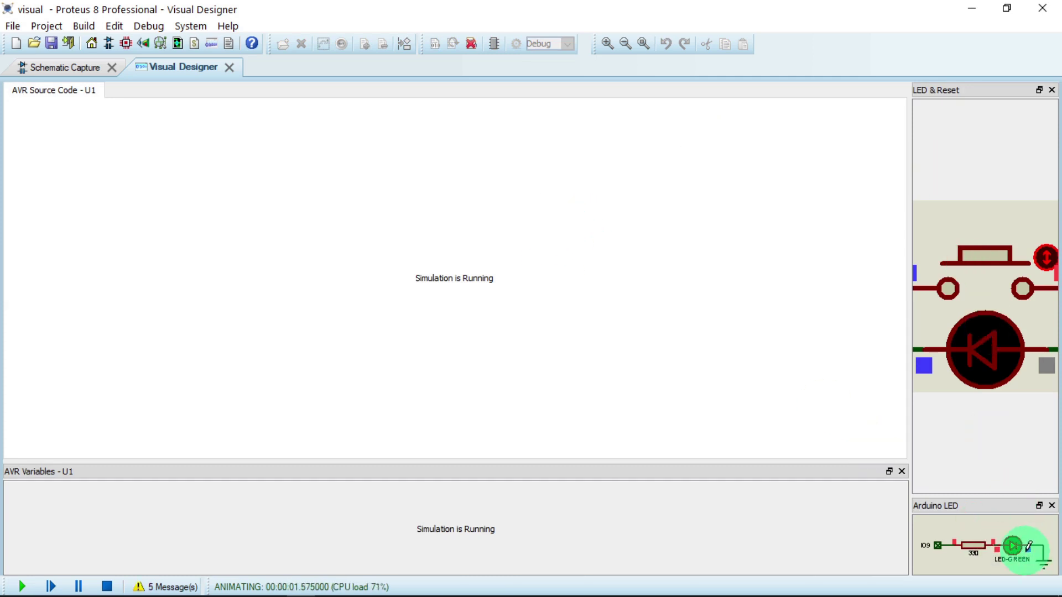
Step: Inspect the running LED and Arduino circuits on the schematic, return to the Visual Designer and stop the simulation
click(66, 69)
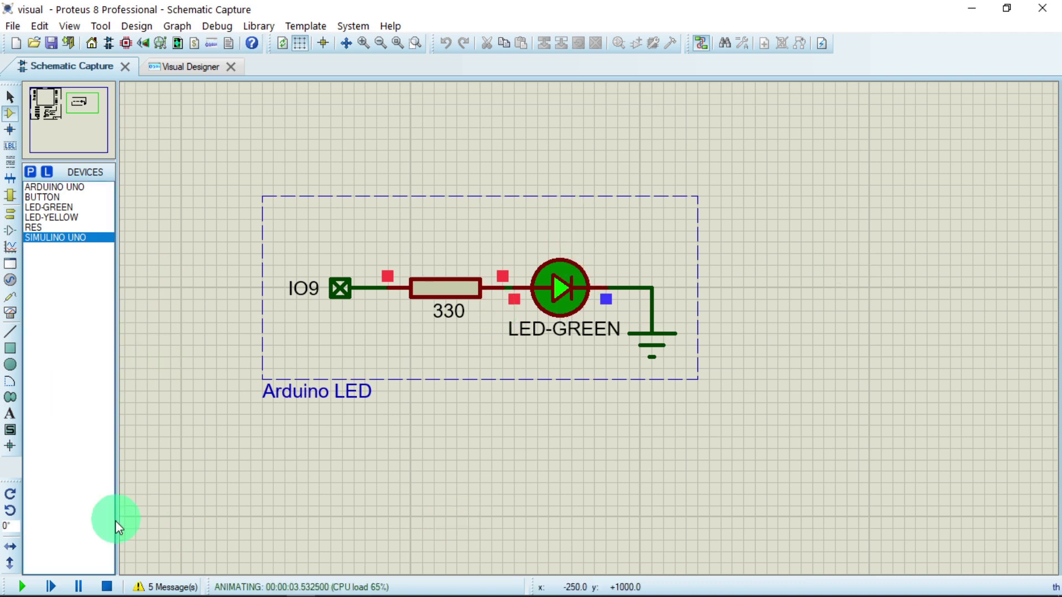
click(376, 44)
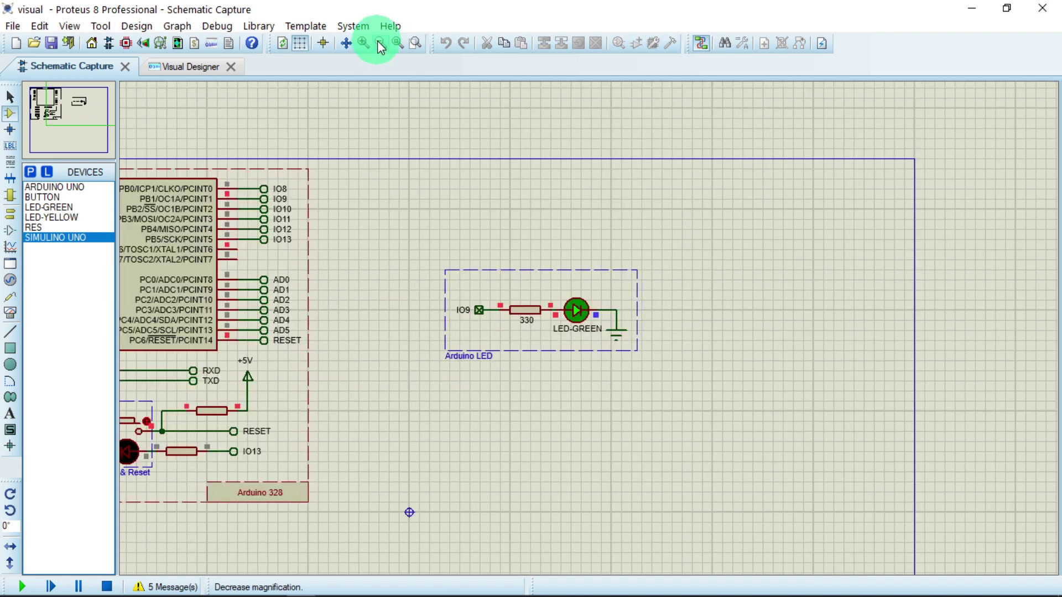
click(380, 44)
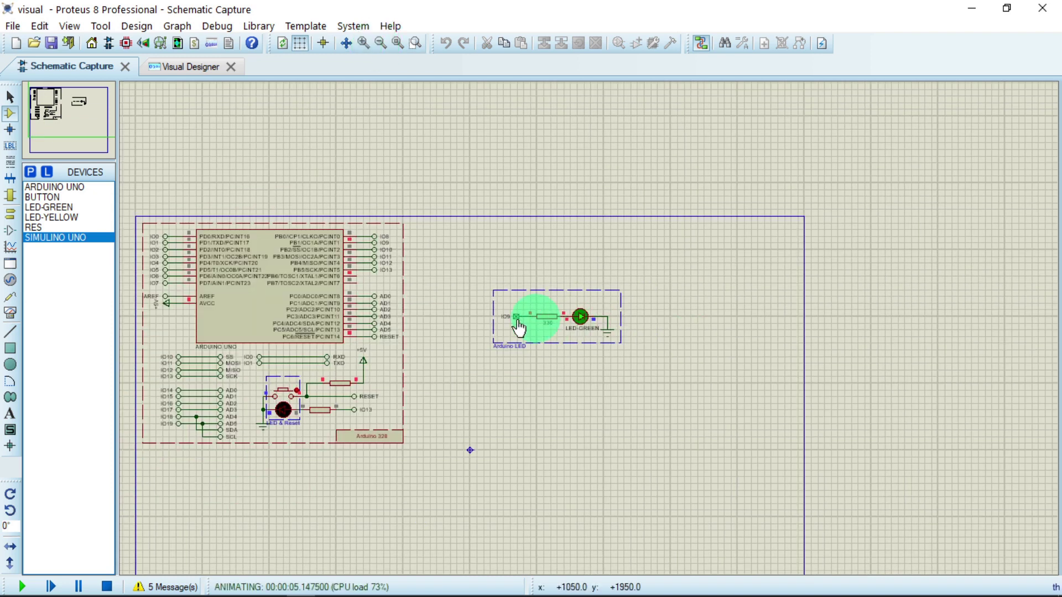
click(281, 399)
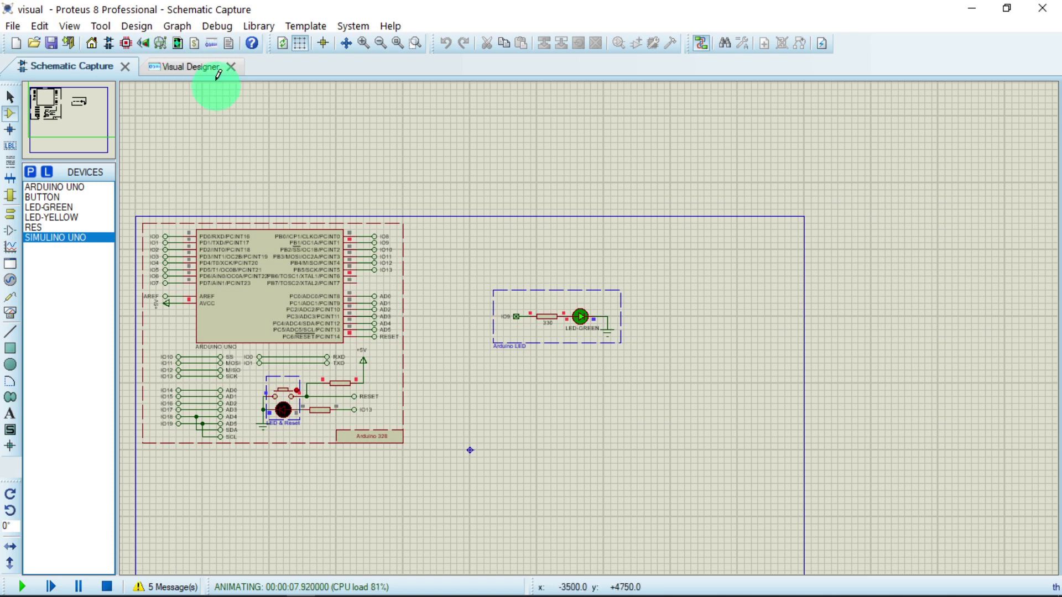
click(190, 68)
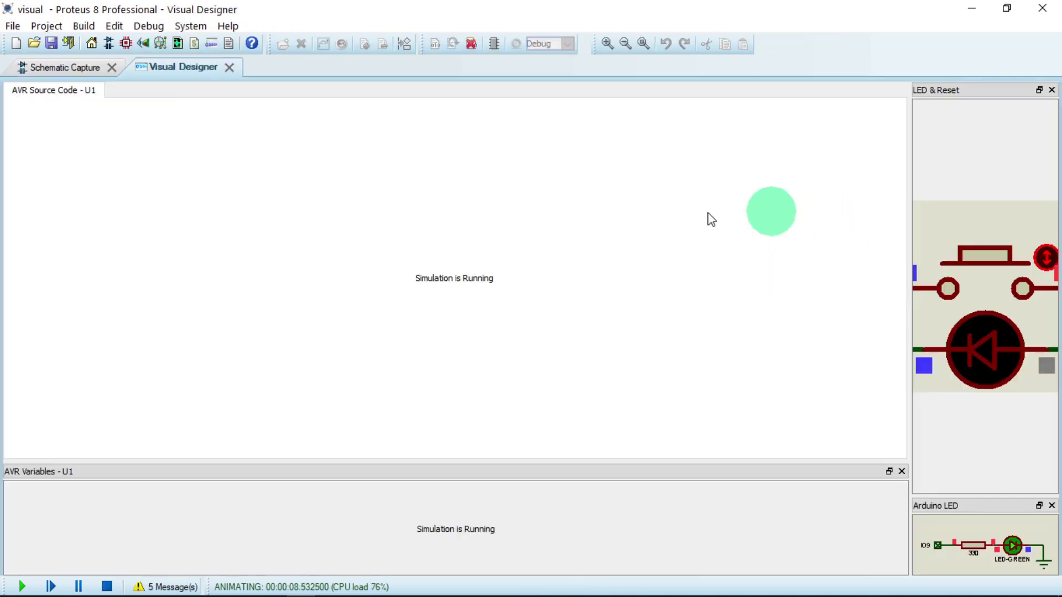
click(107, 586)
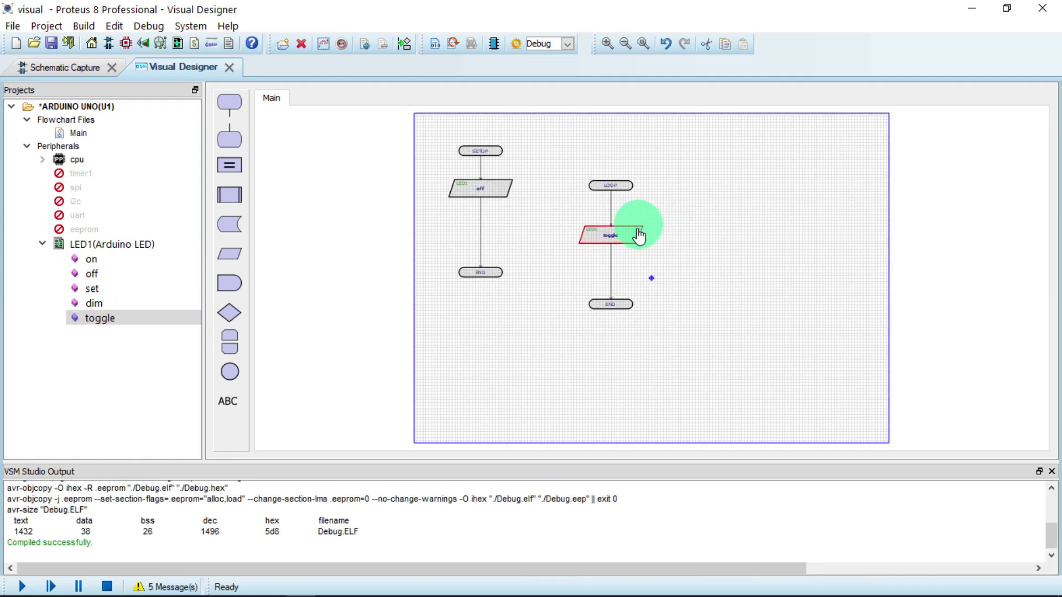
Step: Replace the LOOP routine's toggle block with an LED1 on block, moving the LOOP start block farther up
right_click(639, 236)
click(690, 243)
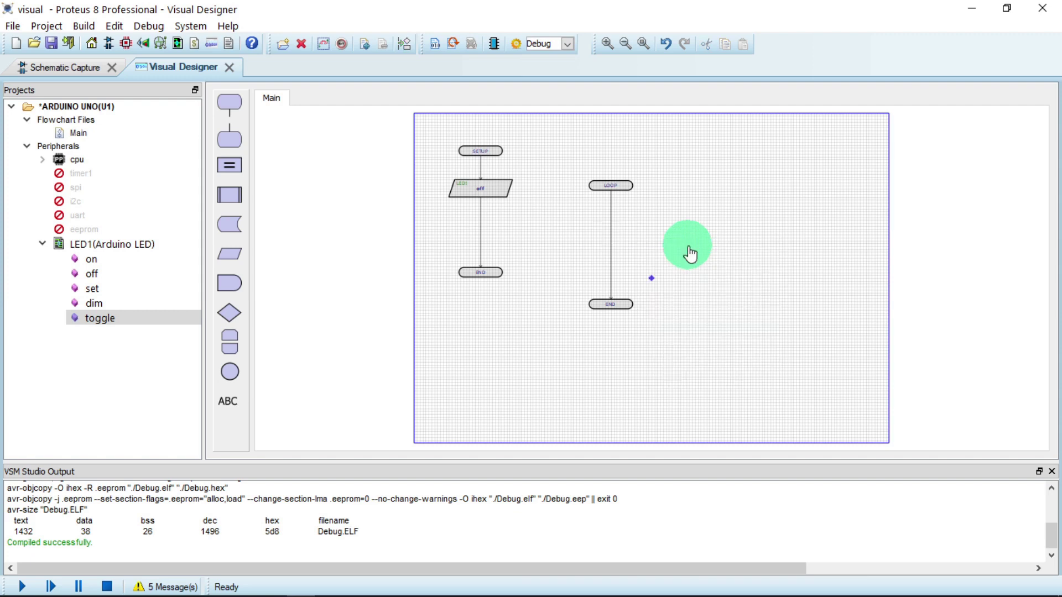
drag(110, 260, 582, 148)
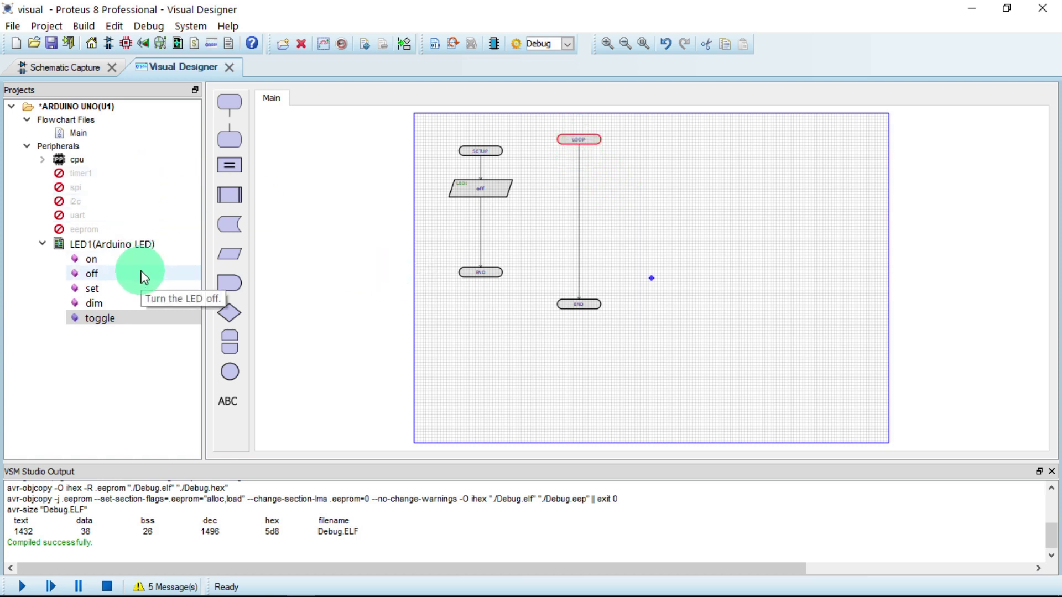
click(117, 259)
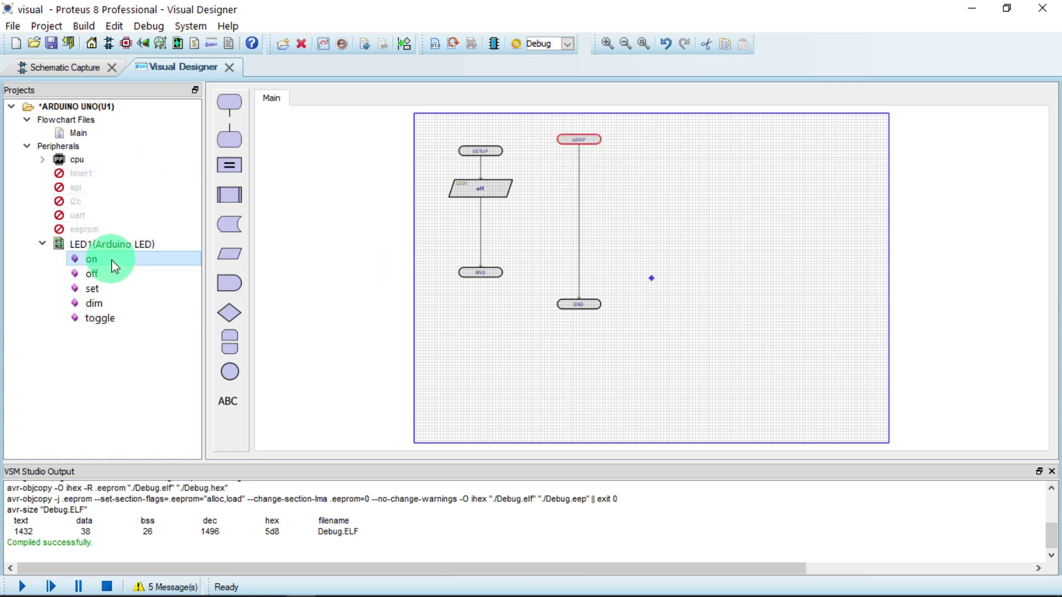
drag(114, 266, 579, 172)
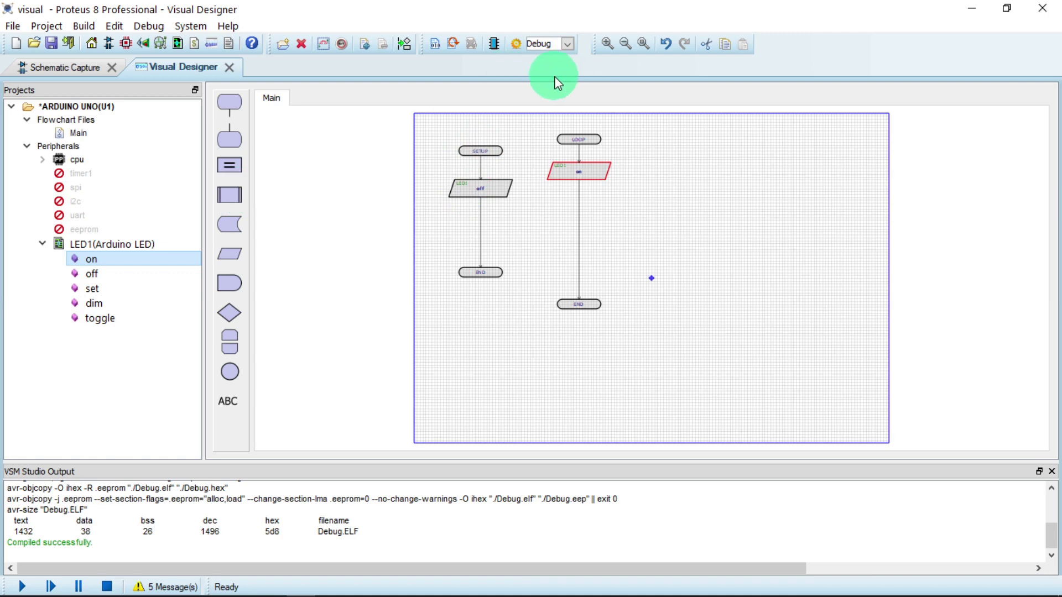
click(618, 45)
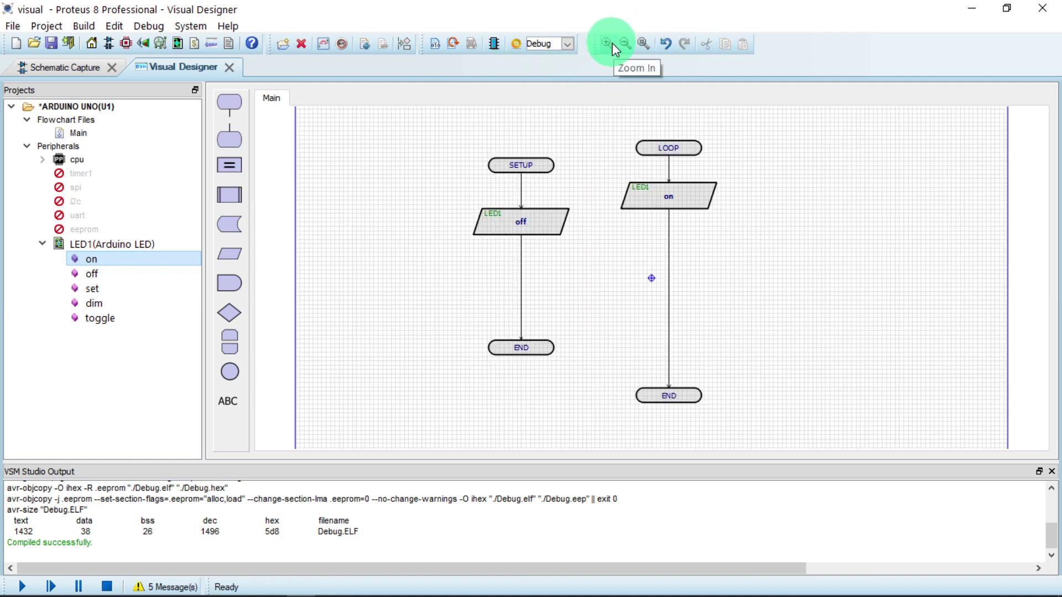
click(668, 211)
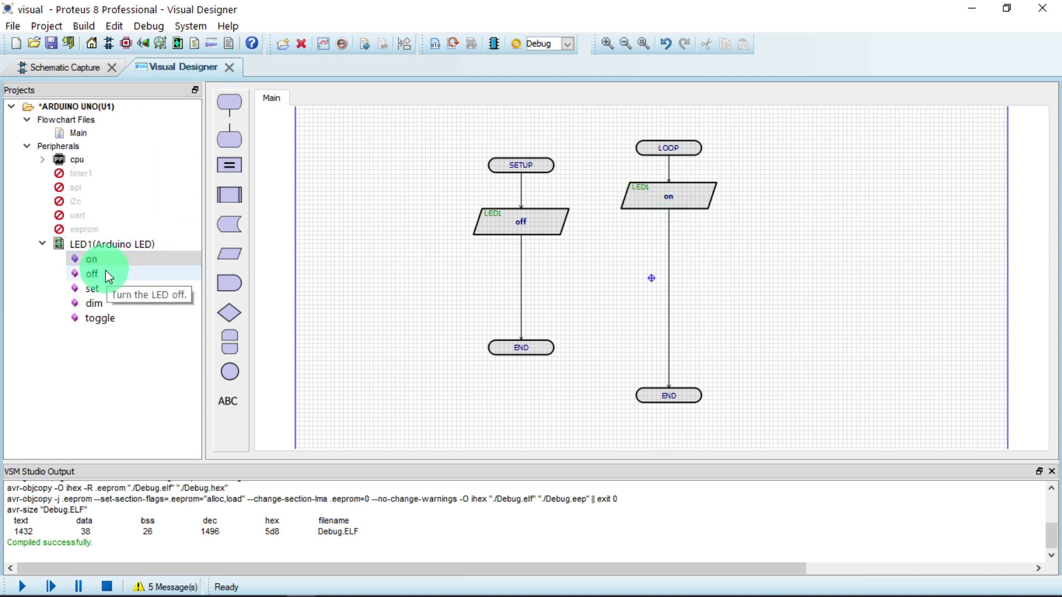
Step: Insert a delay block of 100 milliseconds below the LED1 on block in the LOOP routine
click(231, 287)
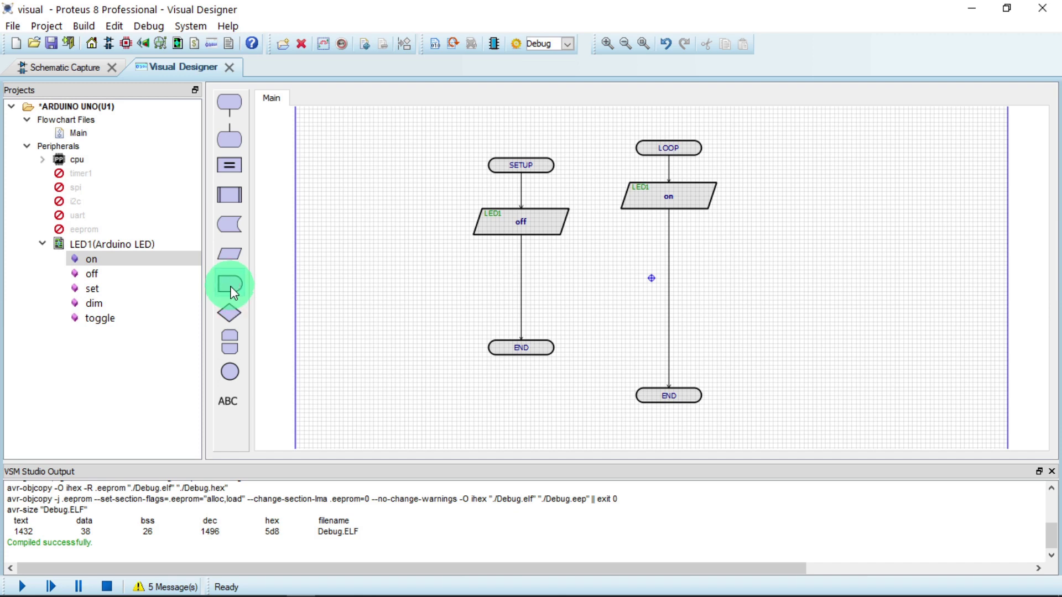
mouse_move(230, 287)
mouse_down()
mouse_move(322, 296)
mouse_move(512, 291)
mouse_move(636, 271)
mouse_move(668, 233)
mouse_move(672, 243)
mouse_up()
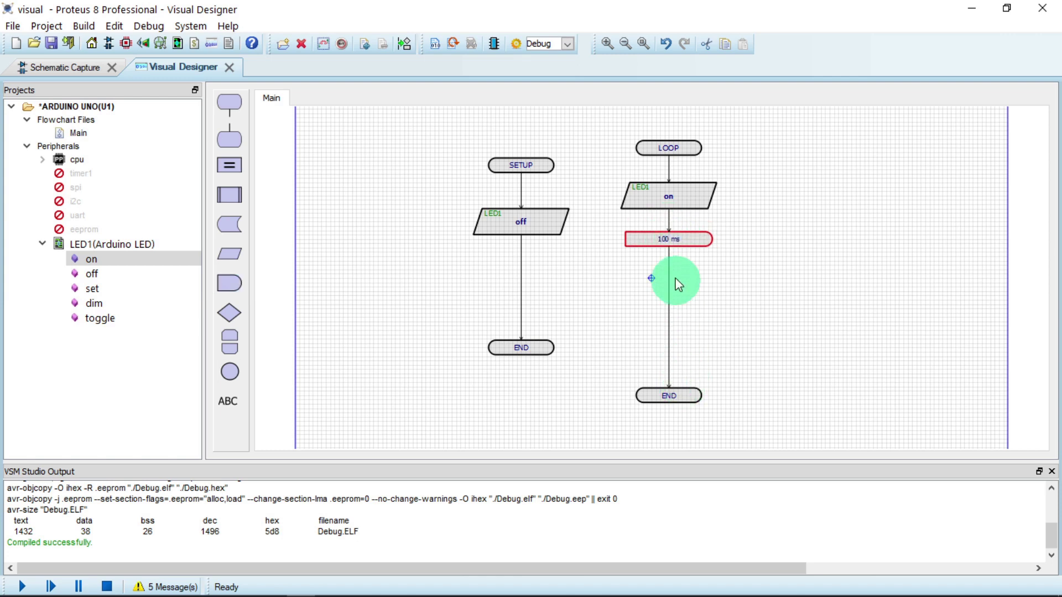
double_click(654, 238)
click(655, 239)
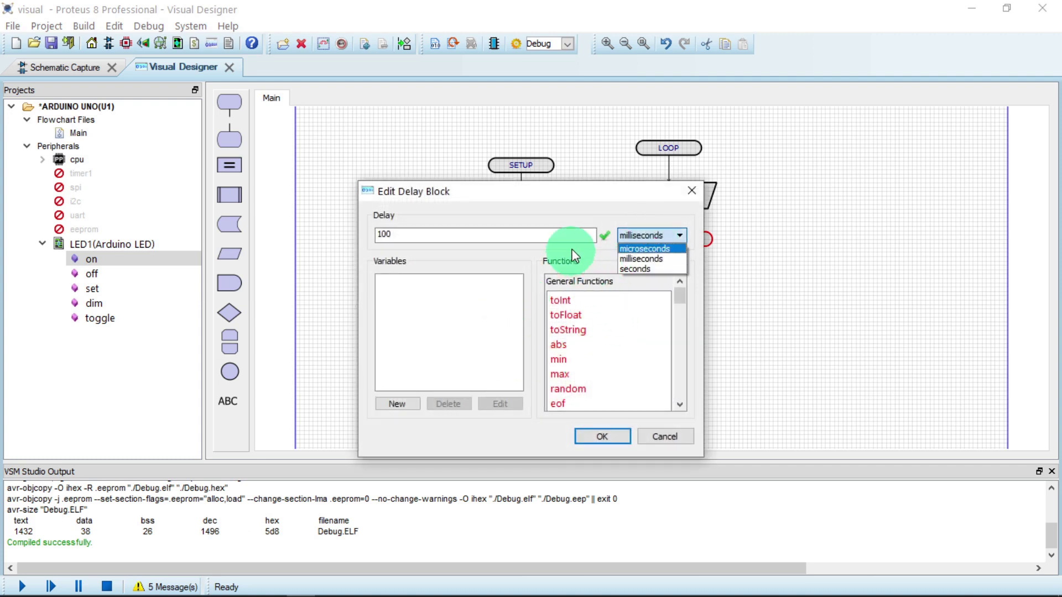
click(622, 259)
click(665, 234)
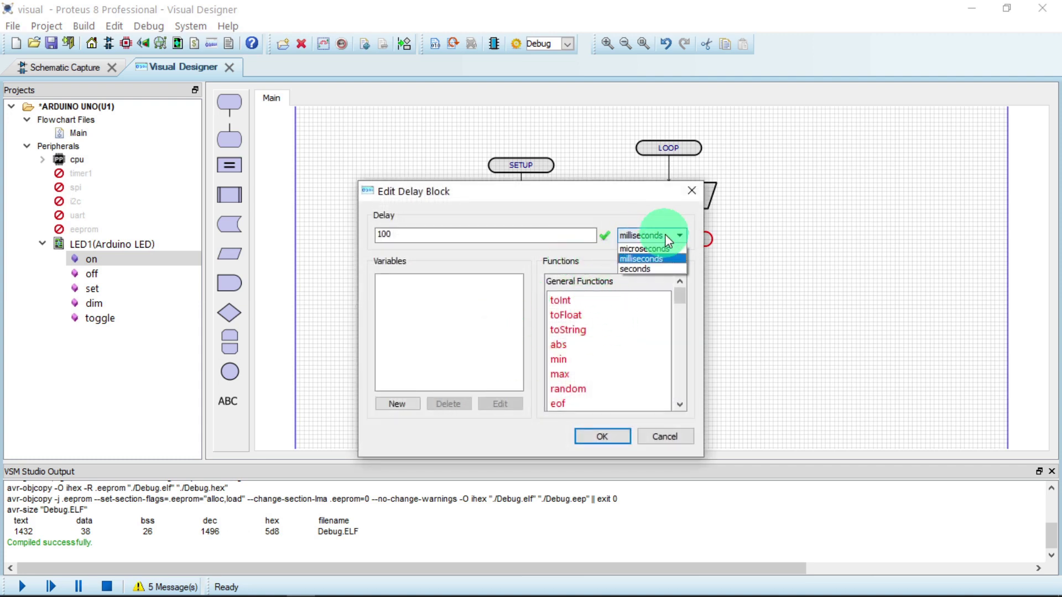
click(591, 259)
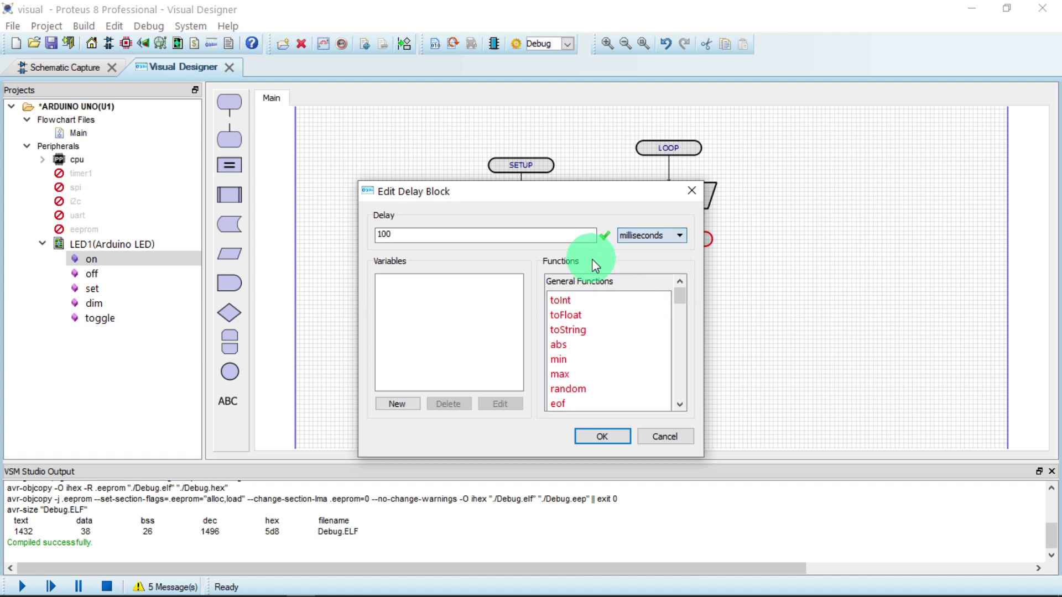
click(665, 235)
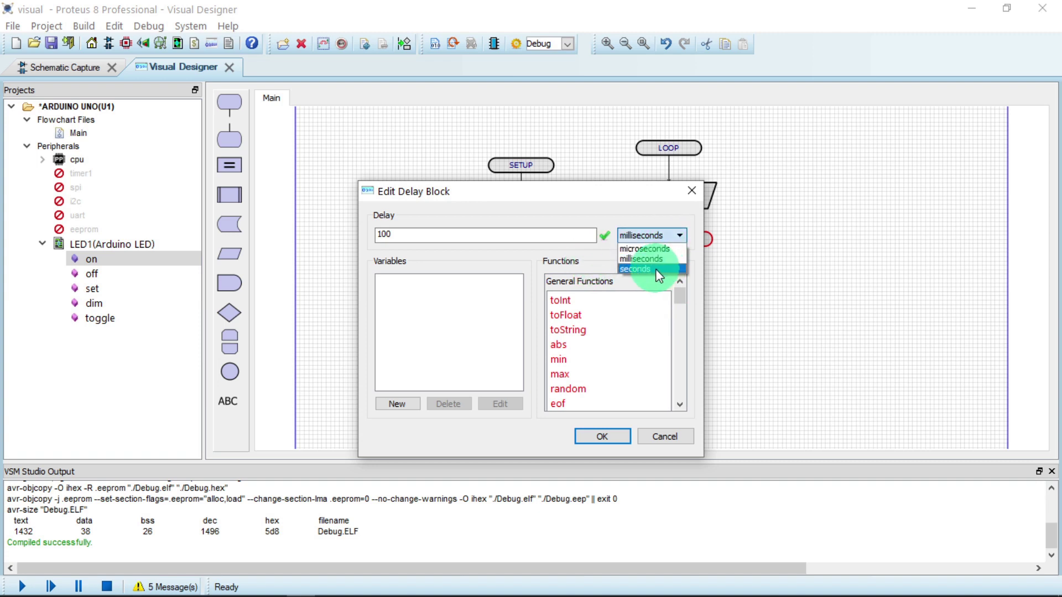
click(592, 259)
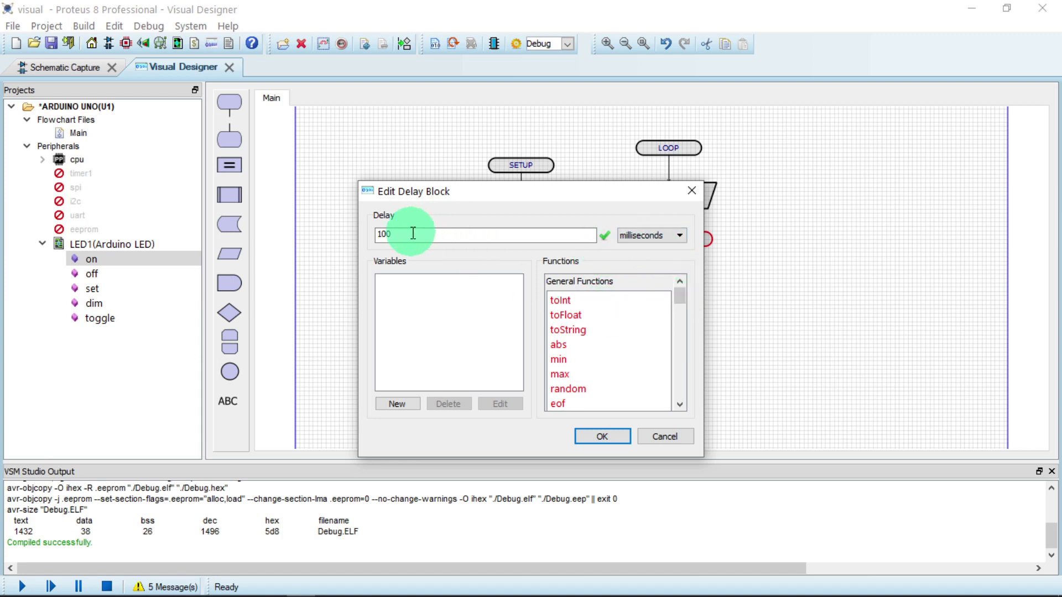
double_click(391, 233)
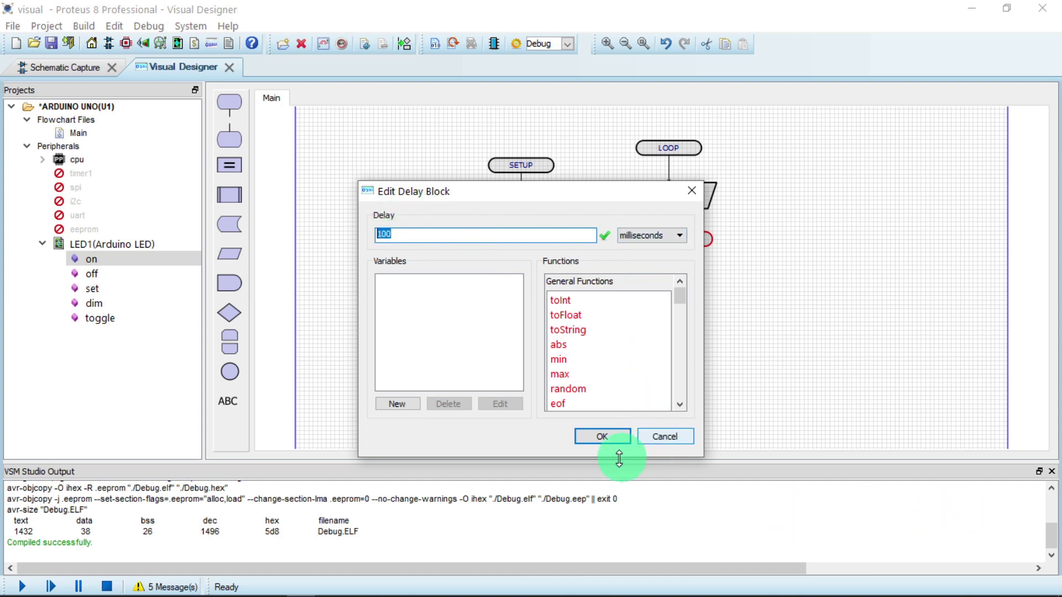
click(602, 436)
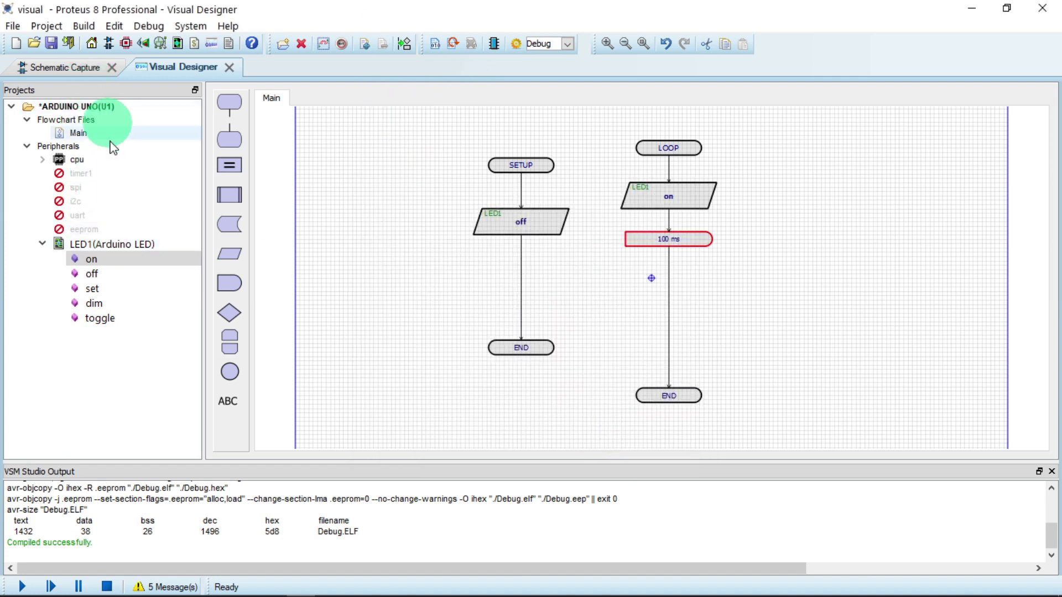
Step: Add an LED1 off block below the LOOP delay, followed by a second delay block set to 50 milliseconds
drag(108, 280, 671, 276)
click(229, 250)
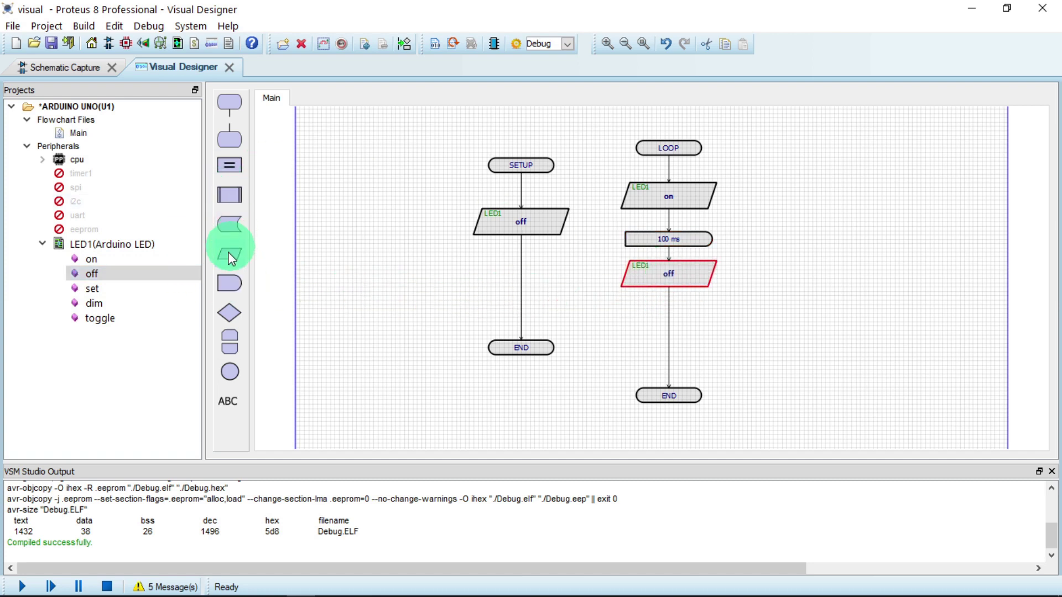
drag(227, 292, 671, 308)
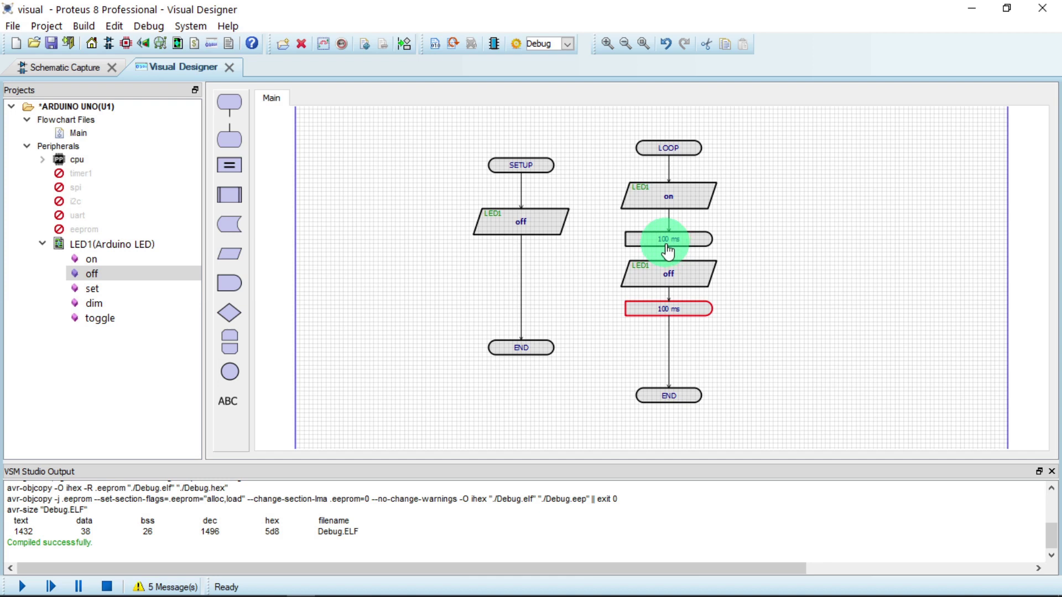
double_click(670, 311)
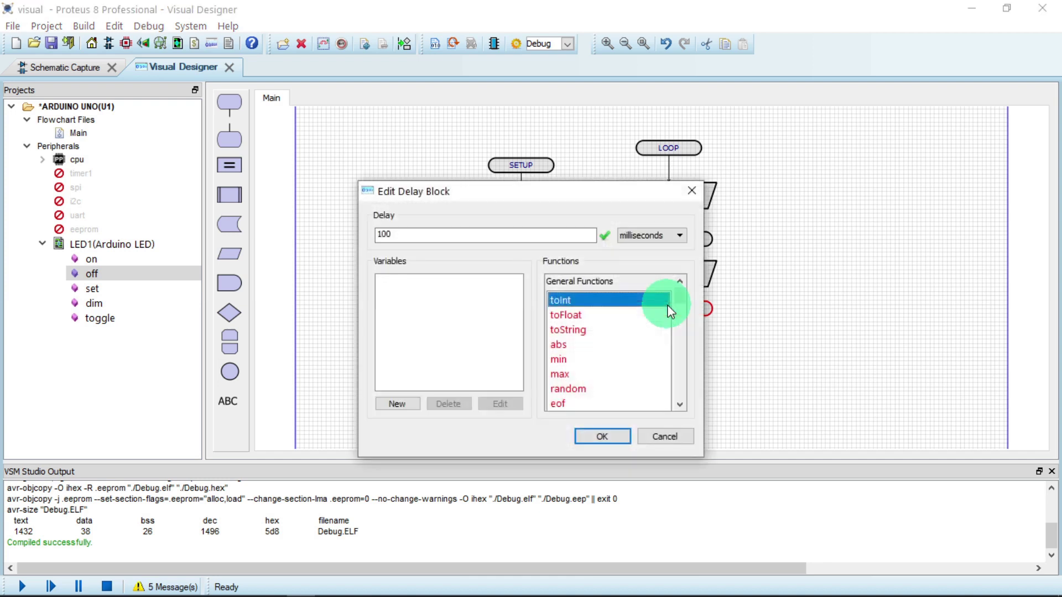
drag(422, 237, 357, 240)
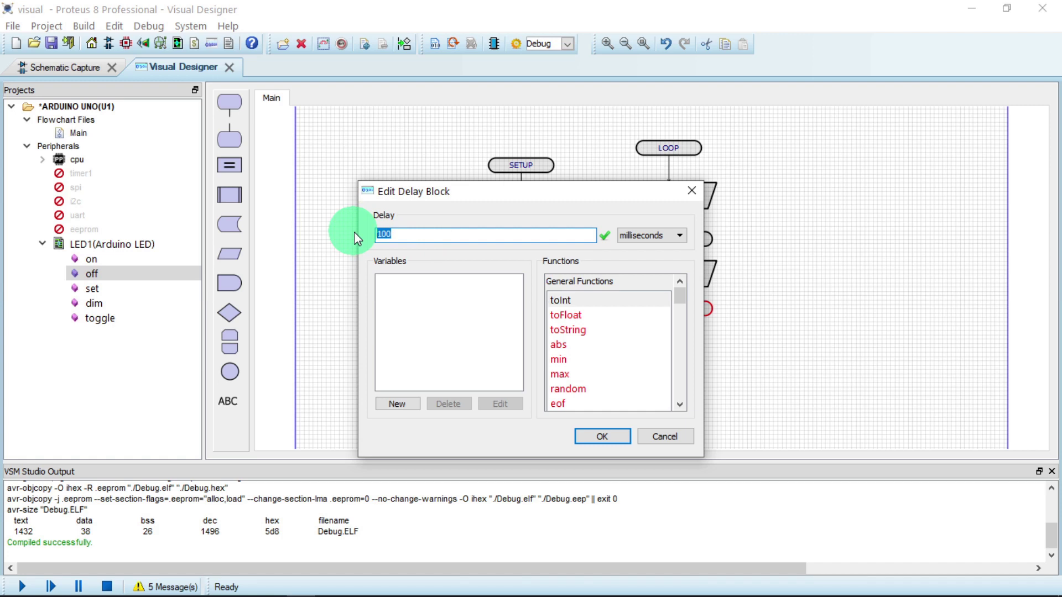
text(50)
click(612, 434)
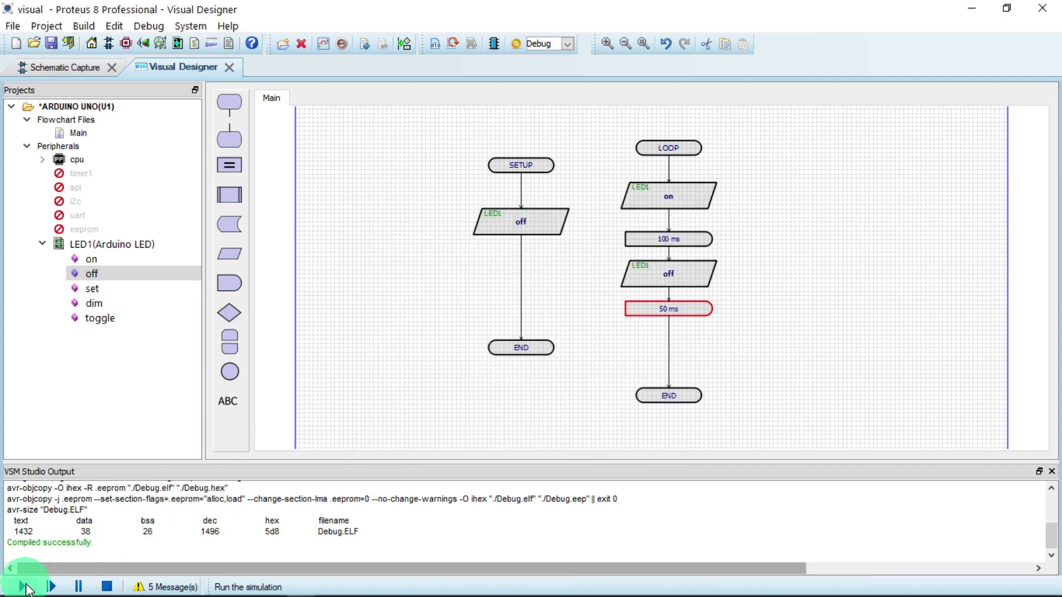
Step: Run the simulation, watch the green LED circuit on the schematic, stop the simulation and return to the flowchart
click(23, 588)
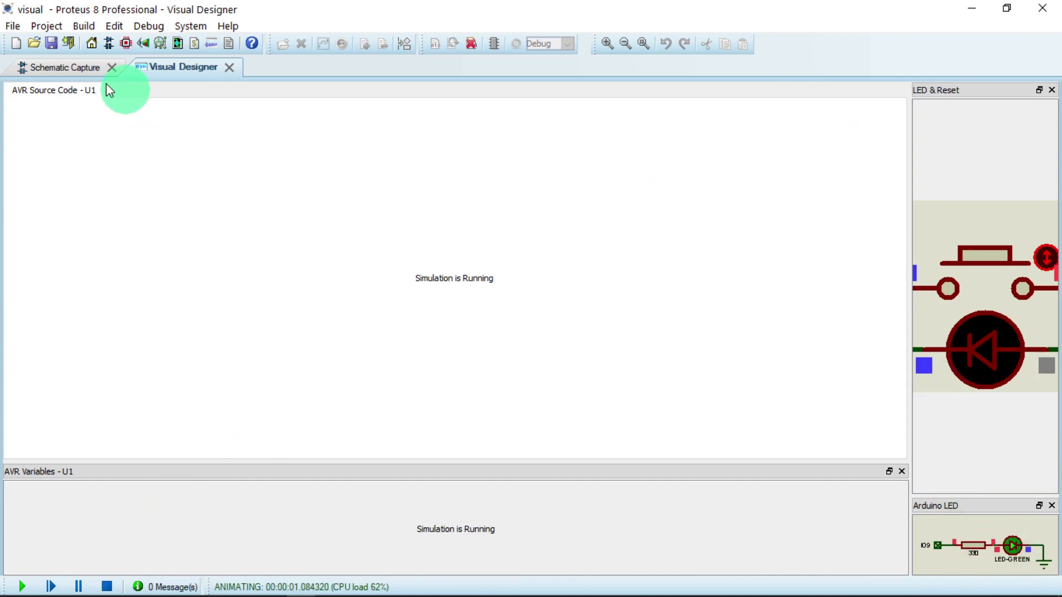
click(63, 67)
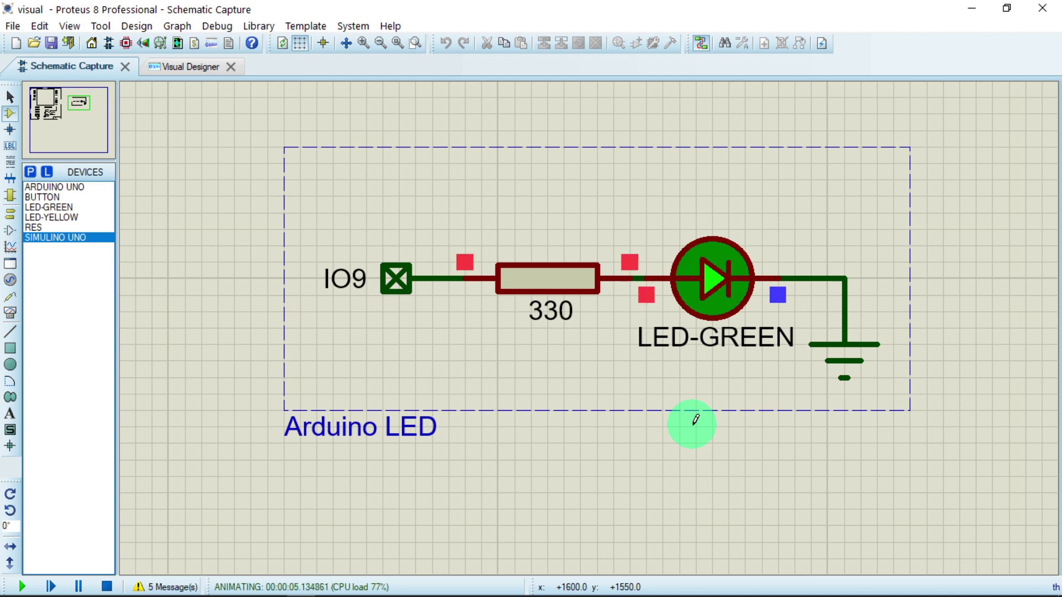
click(173, 67)
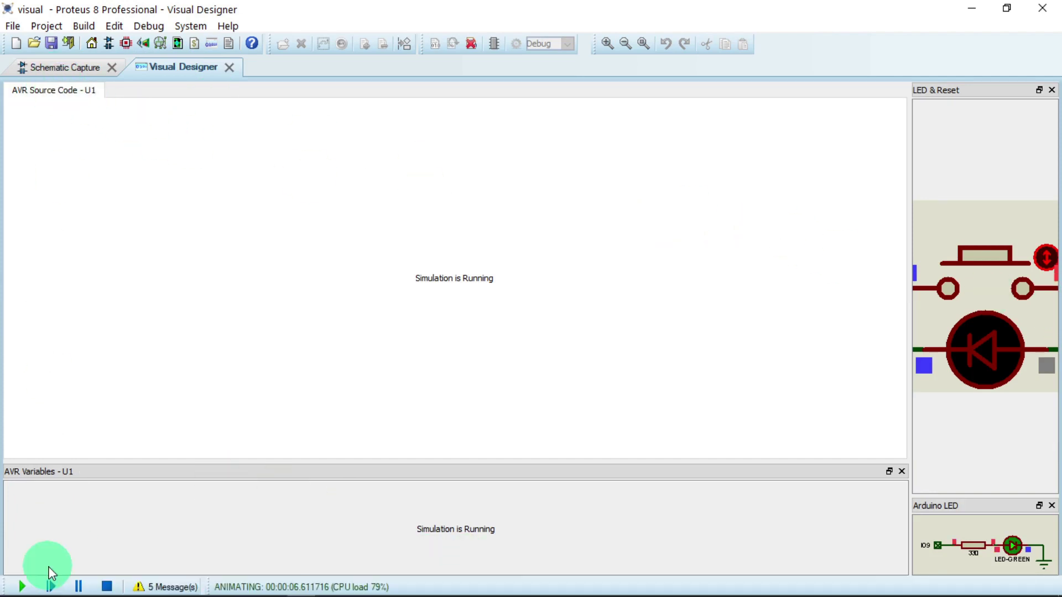
click(108, 587)
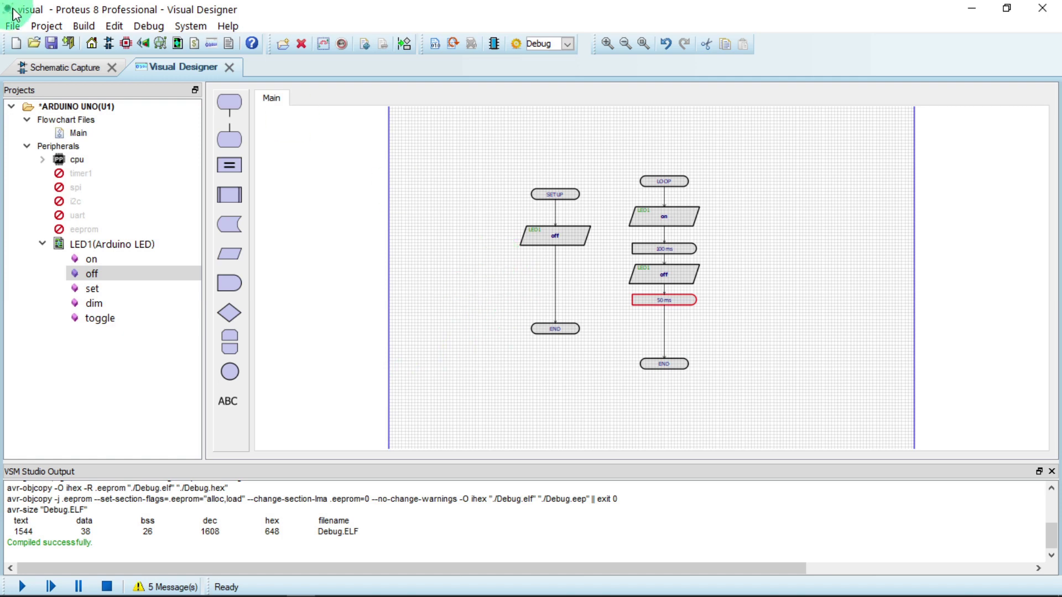
click(58, 66)
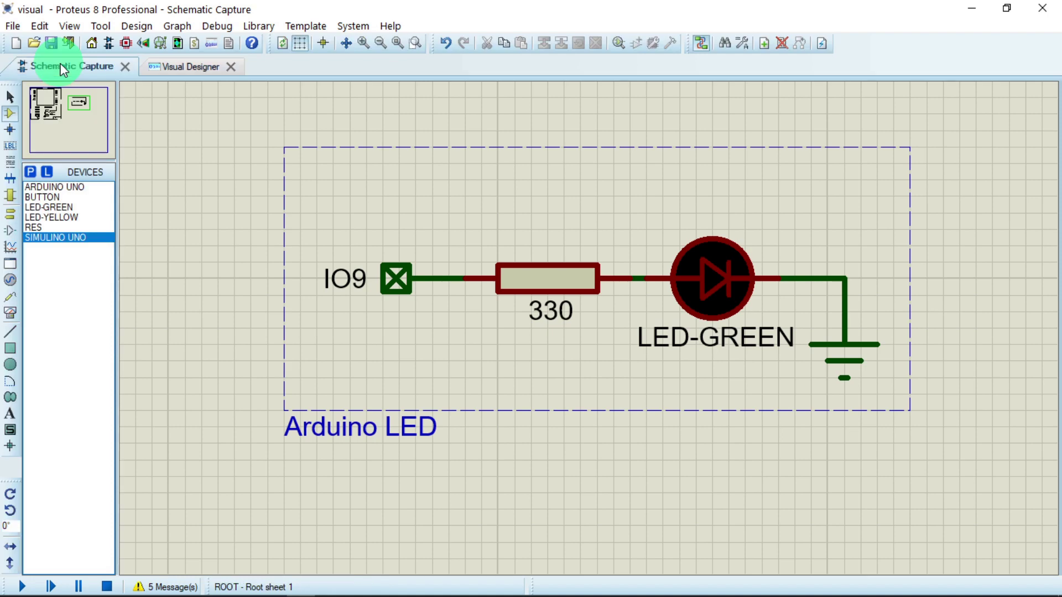
click(191, 66)
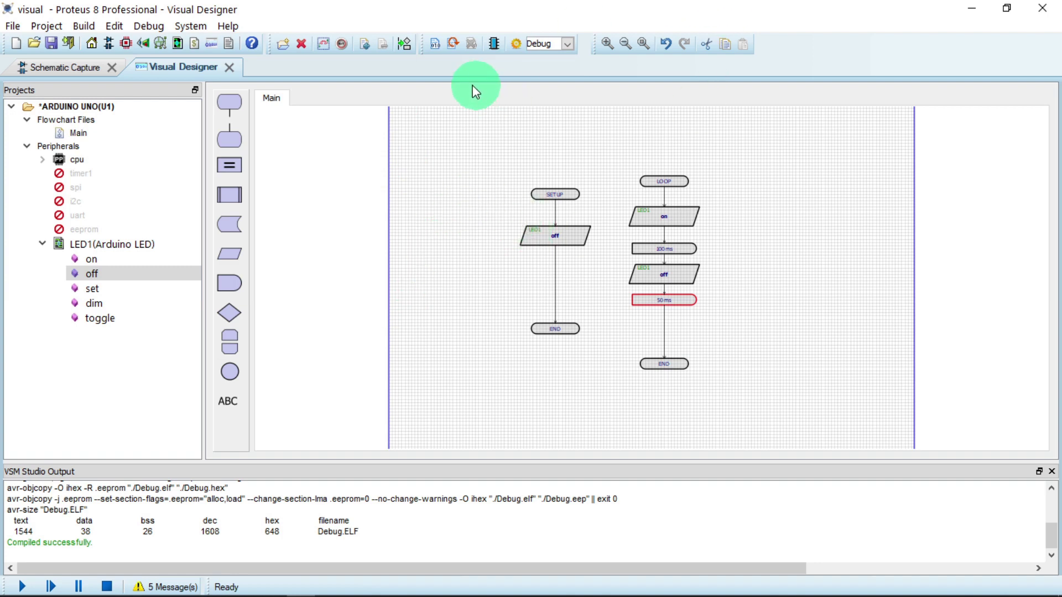
Step: Set the project's programming port to Arduino Uno (COM6) in the project options
click(518, 48)
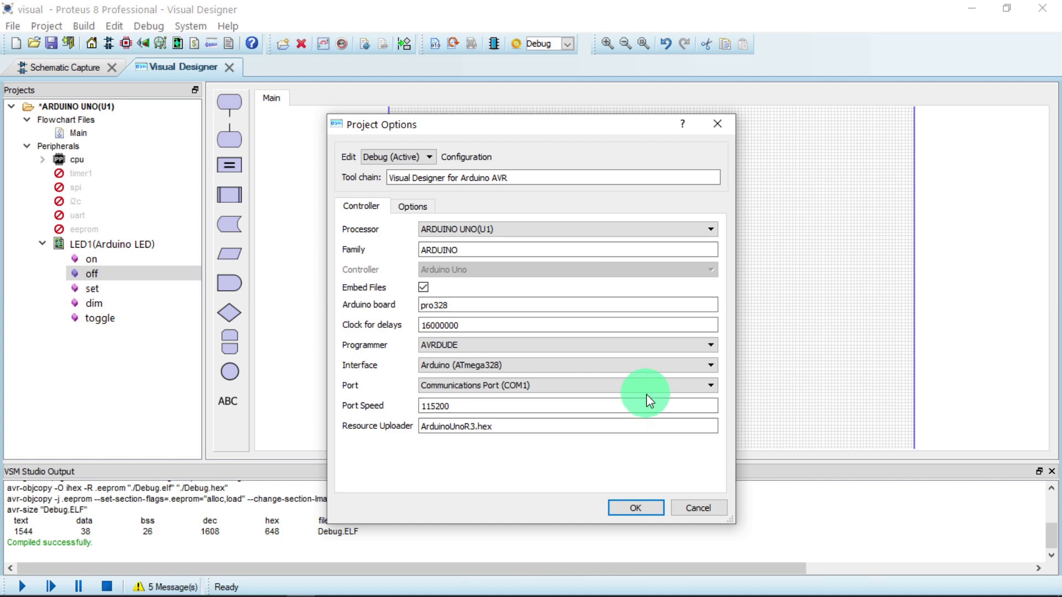
click(492, 384)
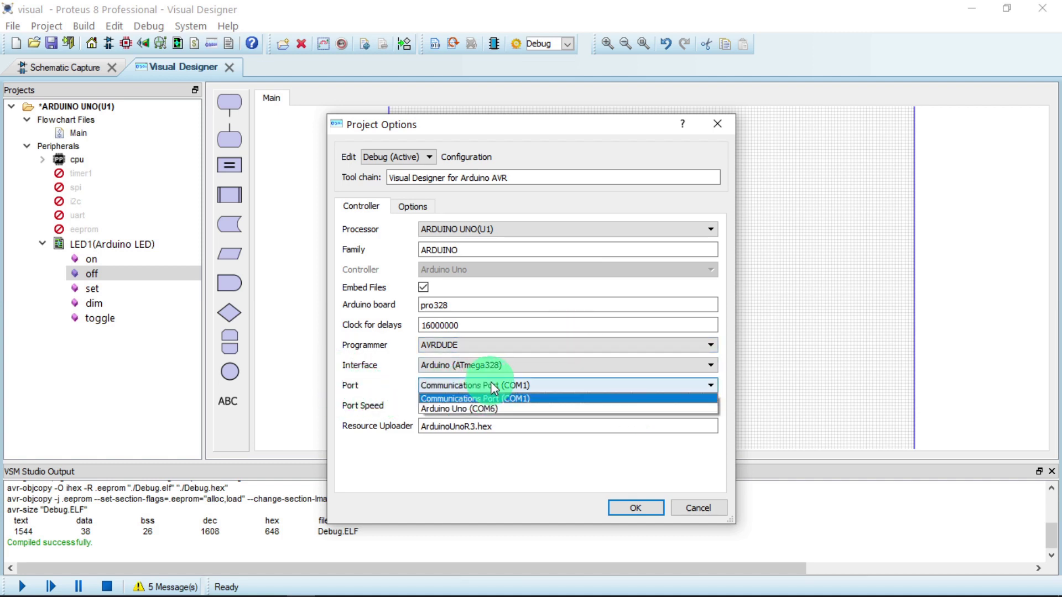
click(544, 411)
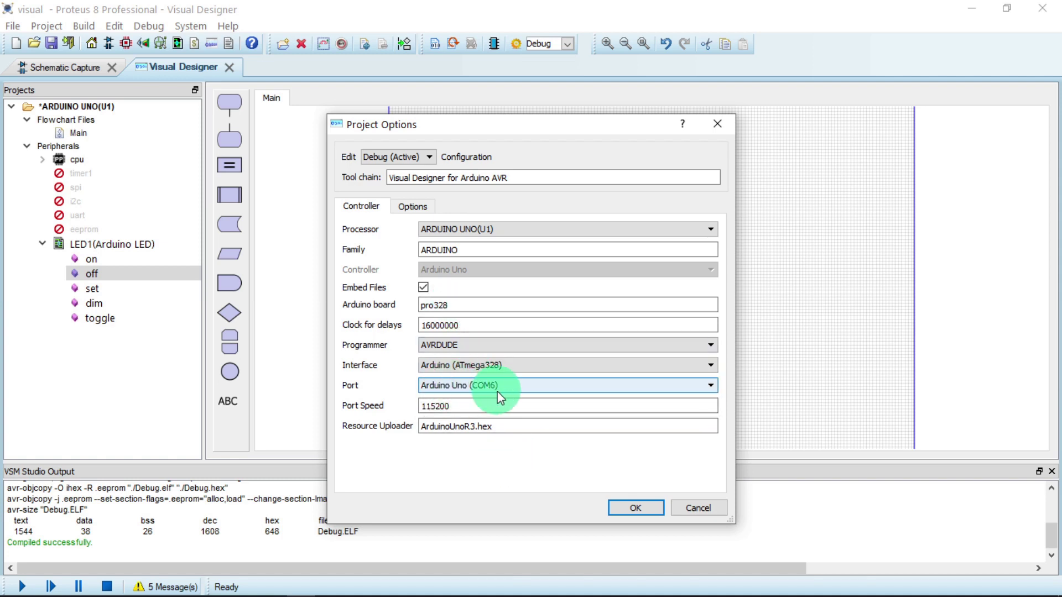
click(582, 412)
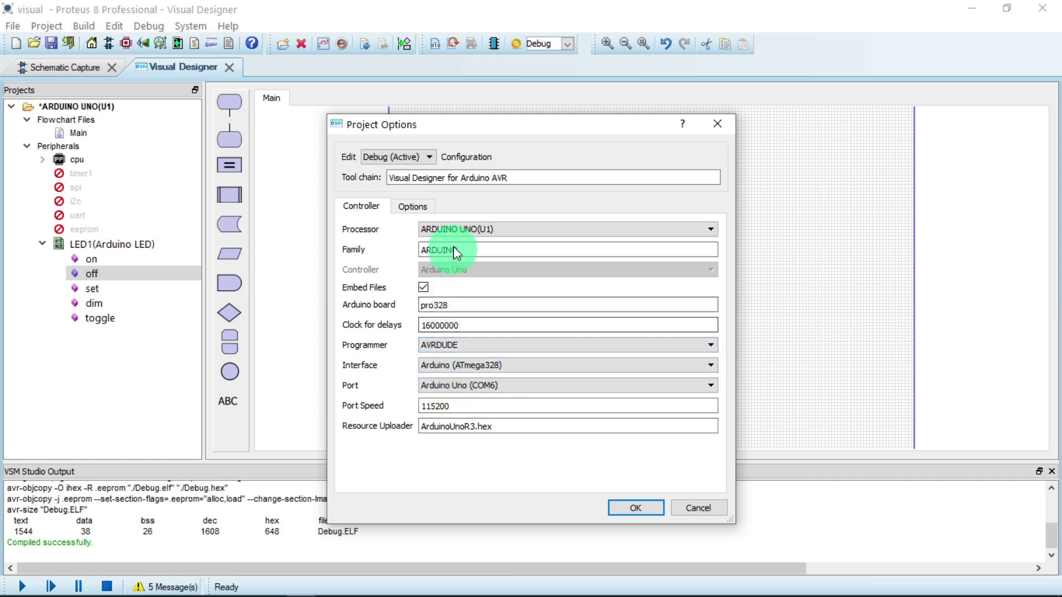
click(632, 505)
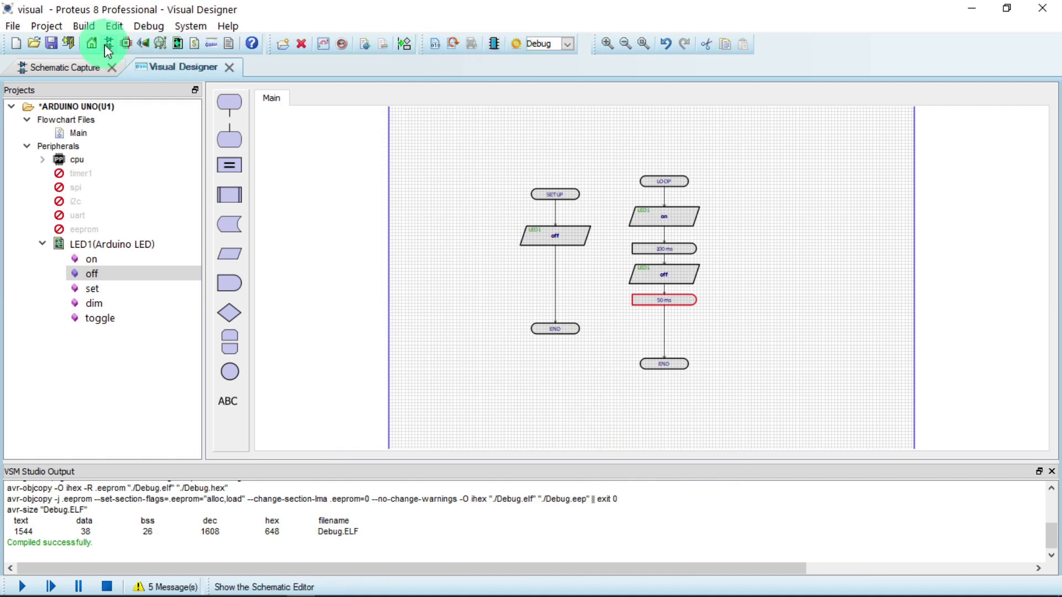
Step: Upload the flowchart program to the connected Arduino Uno board
click(84, 26)
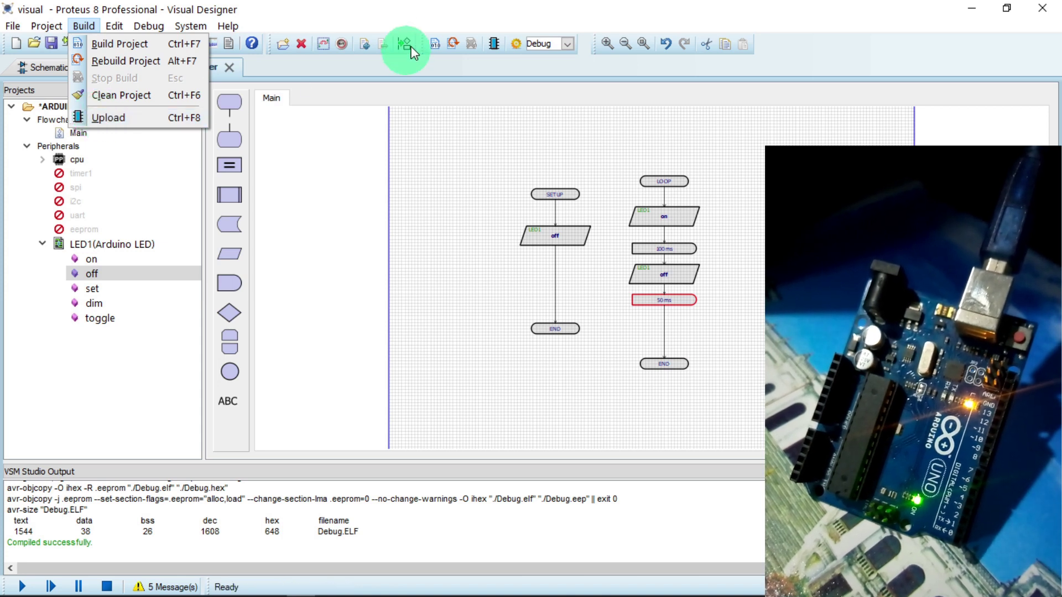
click(494, 43)
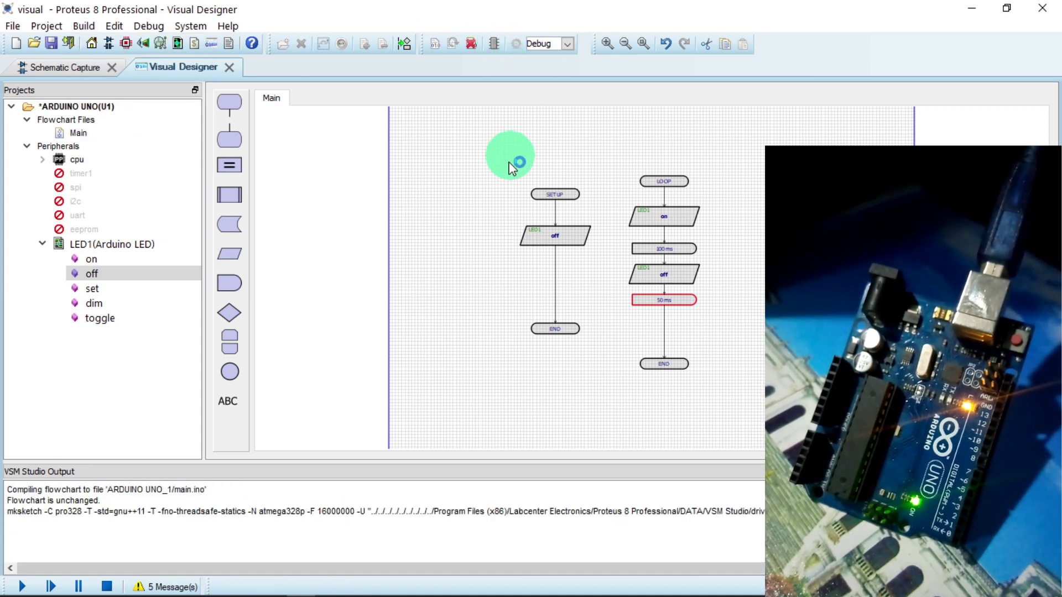